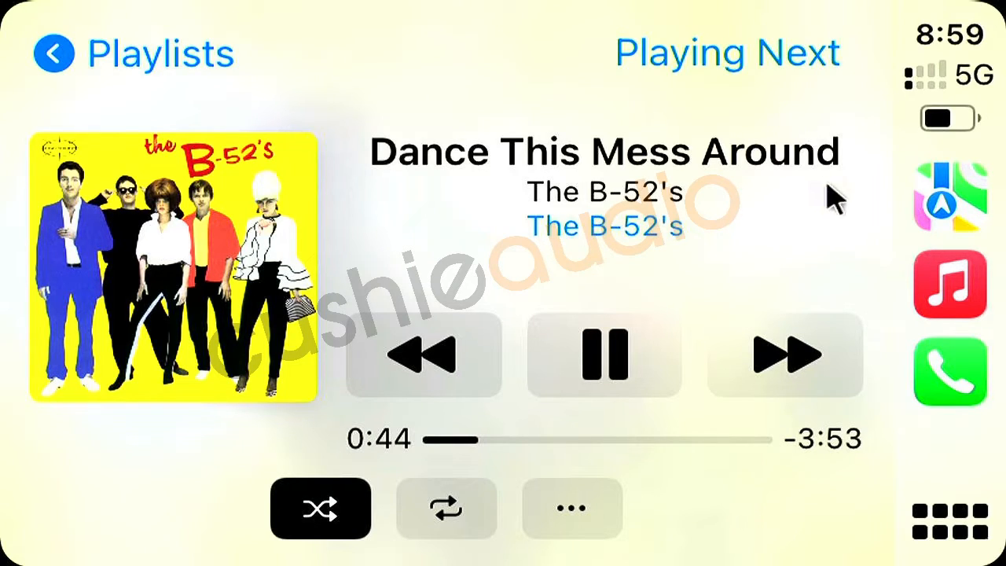
Visit the unit's CarPlay settings from the CarPlay home grid and return home.
left_click(952, 523)
left_click(118, 153)
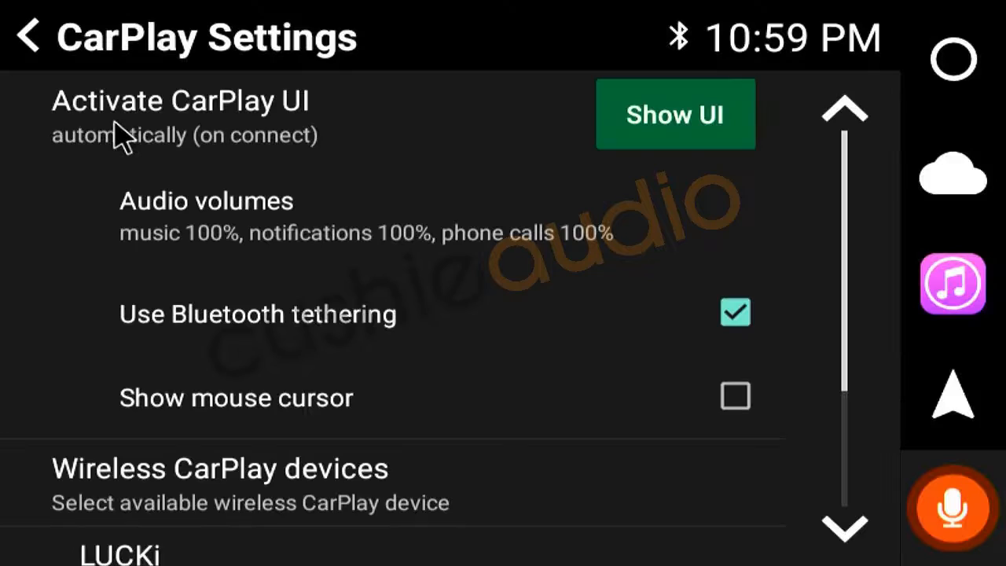
left_click(122, 137)
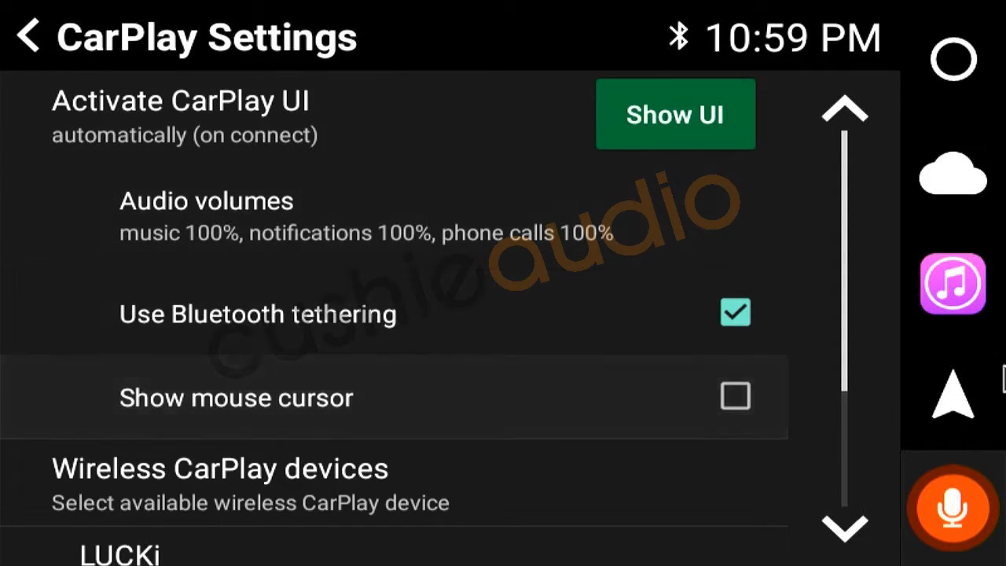
left_click(955, 59)
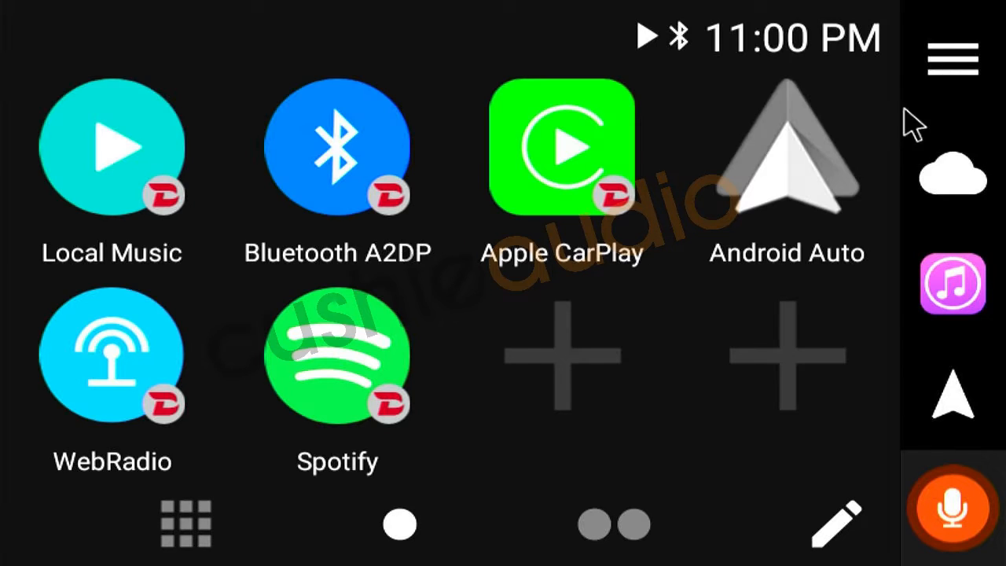
From Support's Bluetooth page, enable Internet access for the paired phone LUCKi.
left_click(593, 525)
left_click(562, 365)
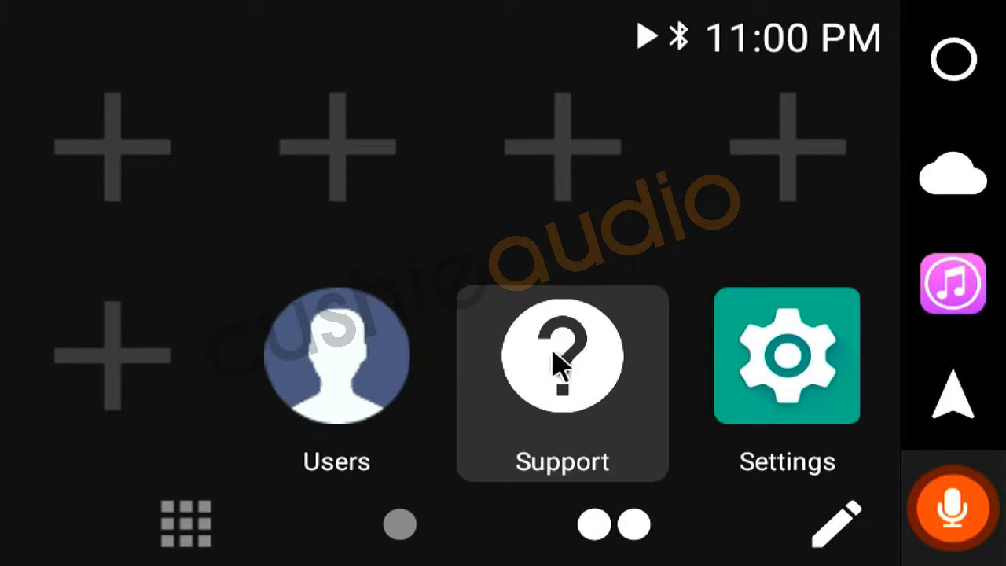
left_click(287, 439)
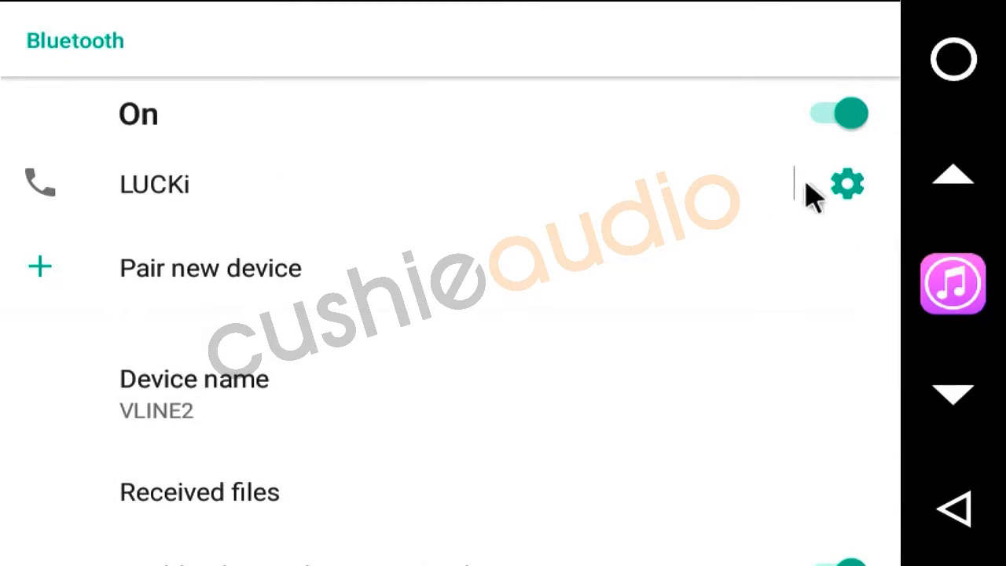
left_click(810, 189)
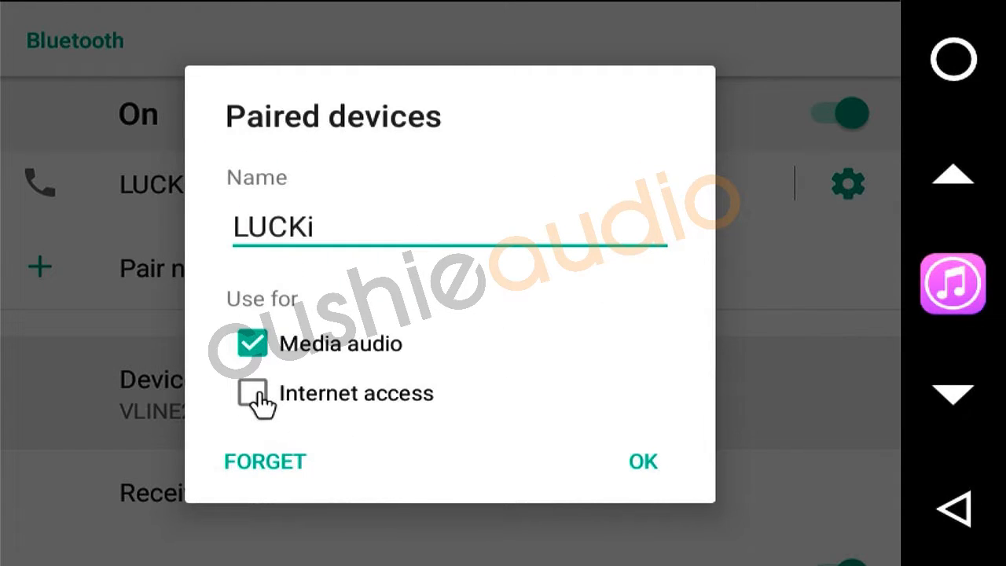
left_click(253, 394)
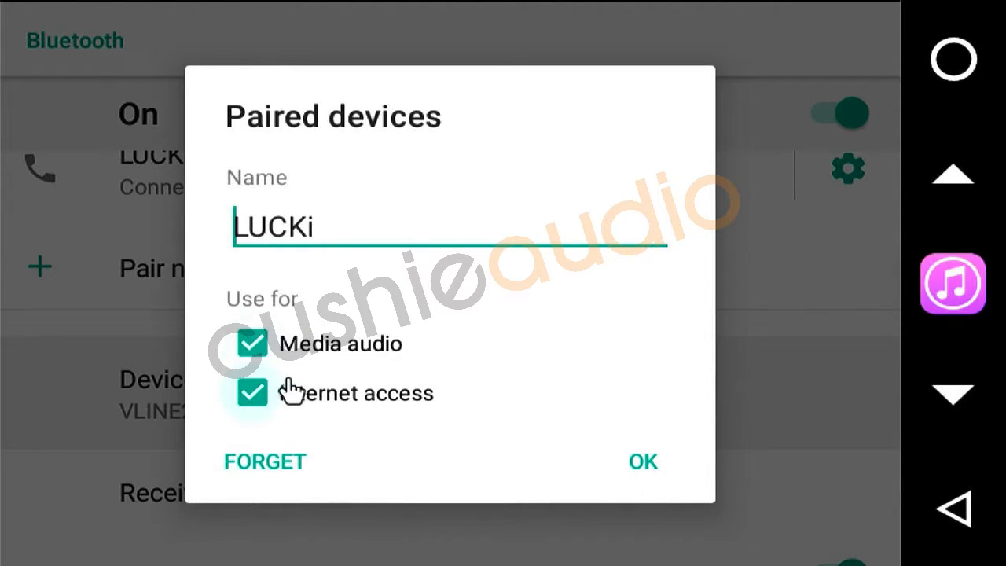
left_click(251, 392)
Confirm LUCKi's settings and start Install Gapps from the VLine Update page.
left_click(638, 462)
left_click(975, 515)
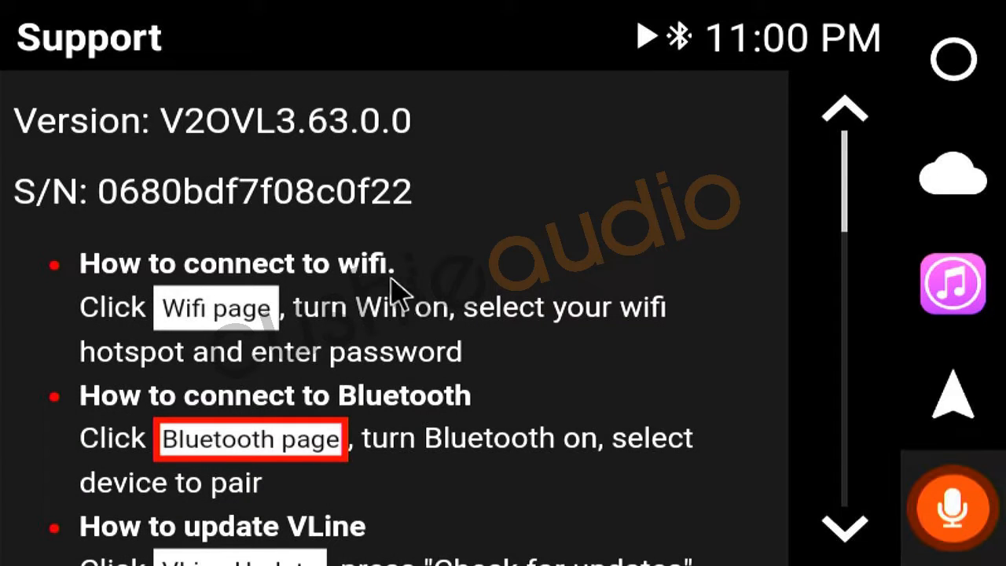
scroll(380, 212, "down", 2)
left_click(244, 415)
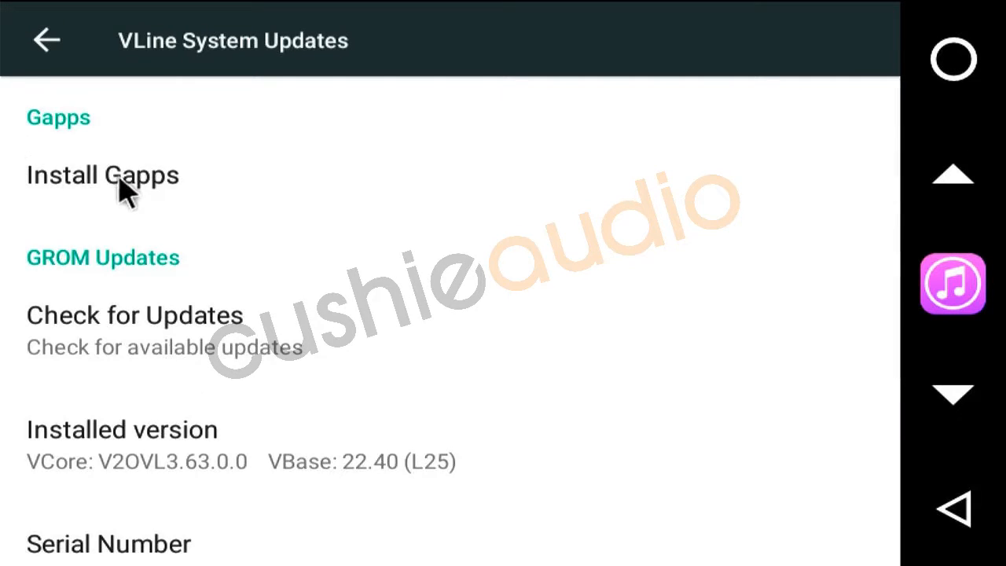
left_click(78, 174)
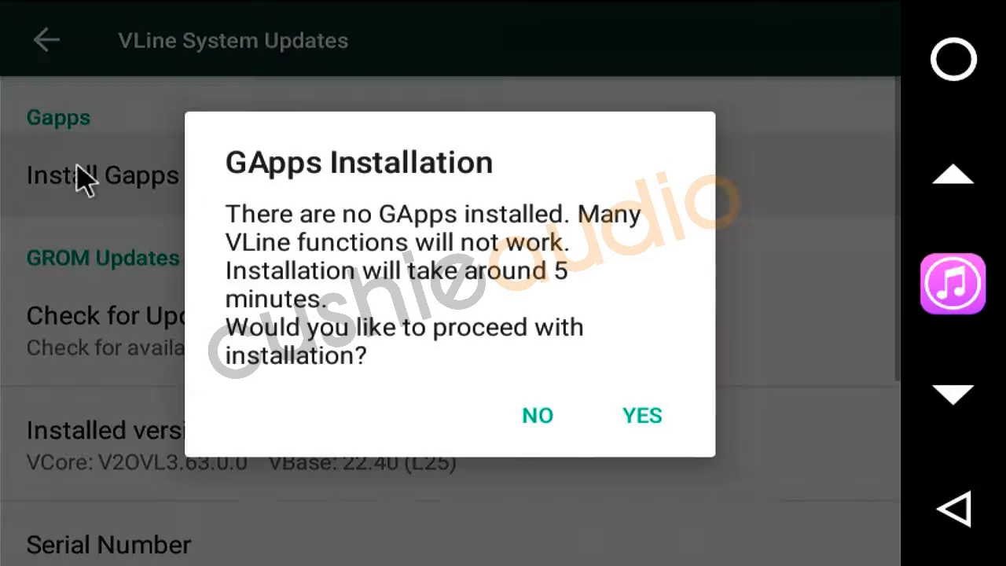
Agree to erase user data, then download and install the Google apps package.
left_click(643, 415)
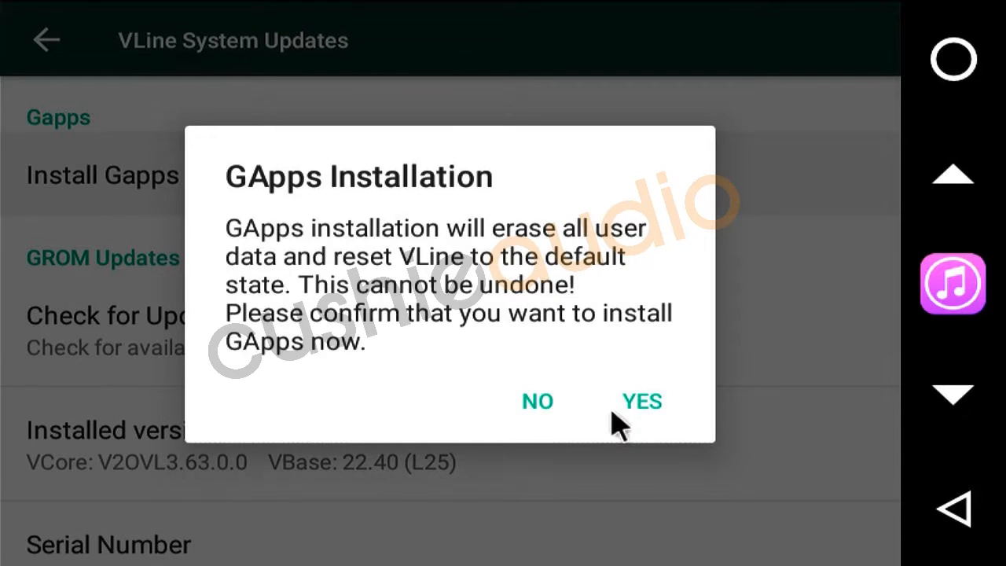
left_click(642, 402)
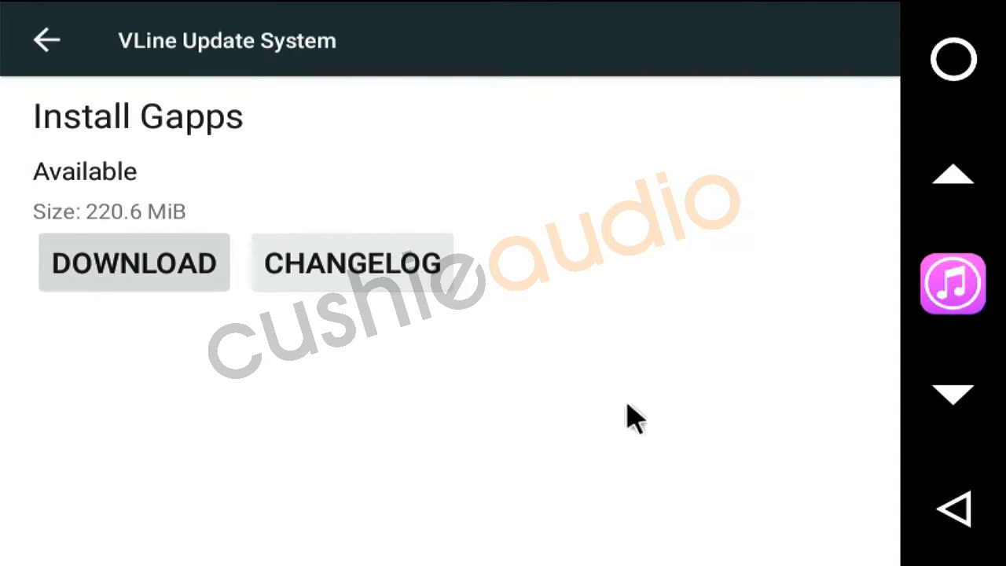
left_click(134, 271)
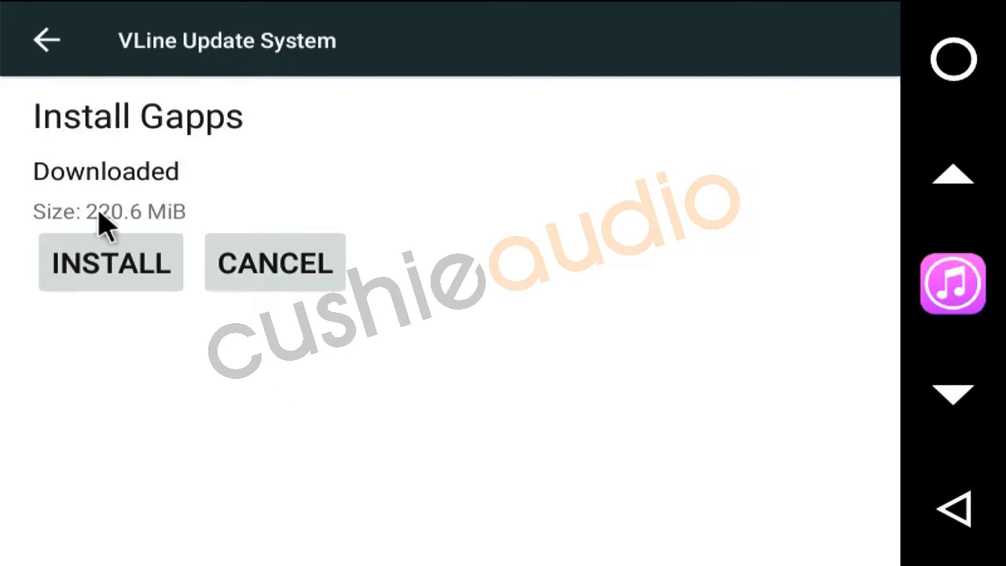
left_click(125, 279)
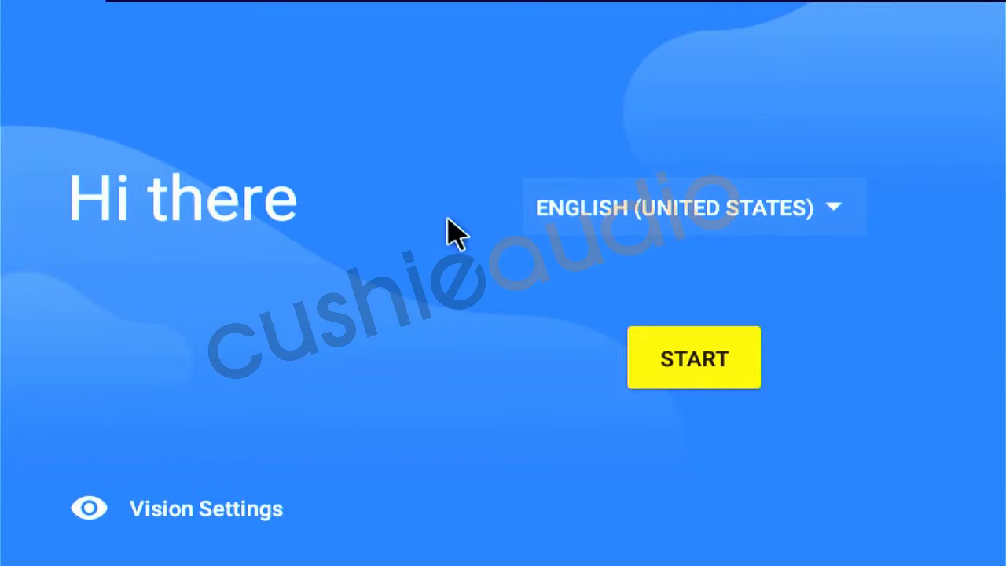
Choose English (Australia) as the setup language and start device setup.
left_click(843, 209)
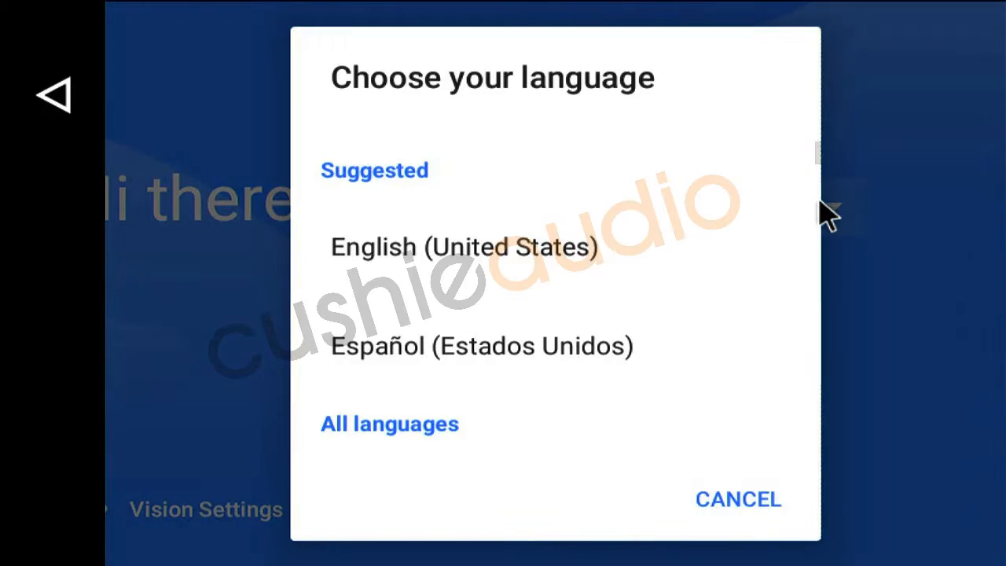
scroll(582, 338, "down", 1)
scroll(610, 236, "down", 2)
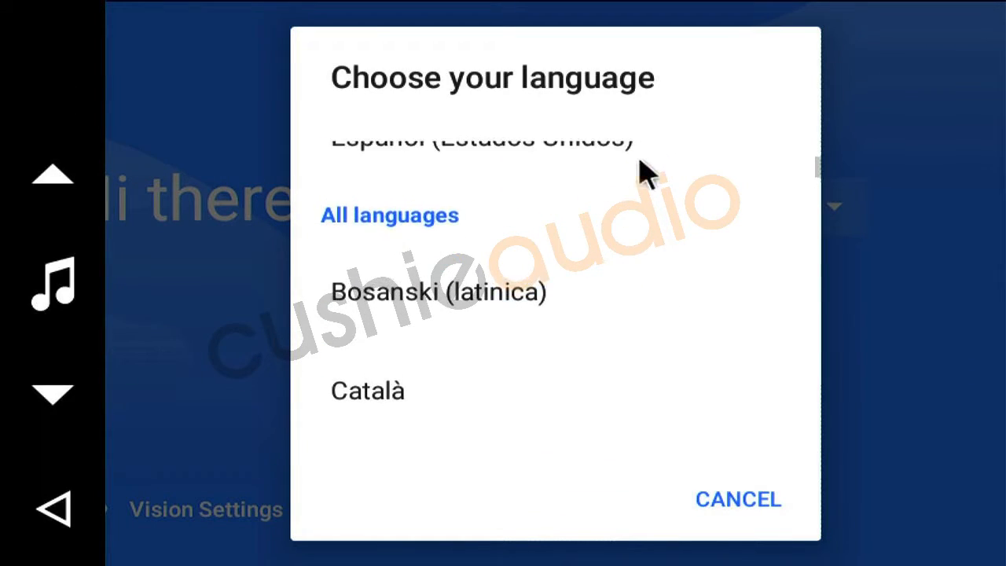
scroll(597, 417, "down", 1)
scroll(621, 271, "down", 1)
scroll(582, 212, "down", 1)
scroll(606, 244, "down", 1)
scroll(550, 244, "down", 1)
left_click(391, 379)
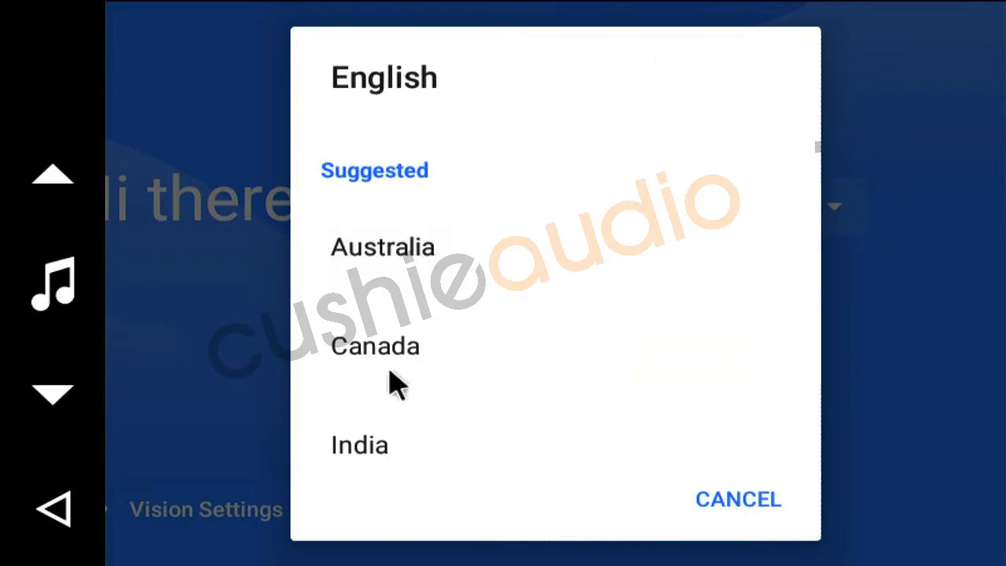
left_click(420, 253)
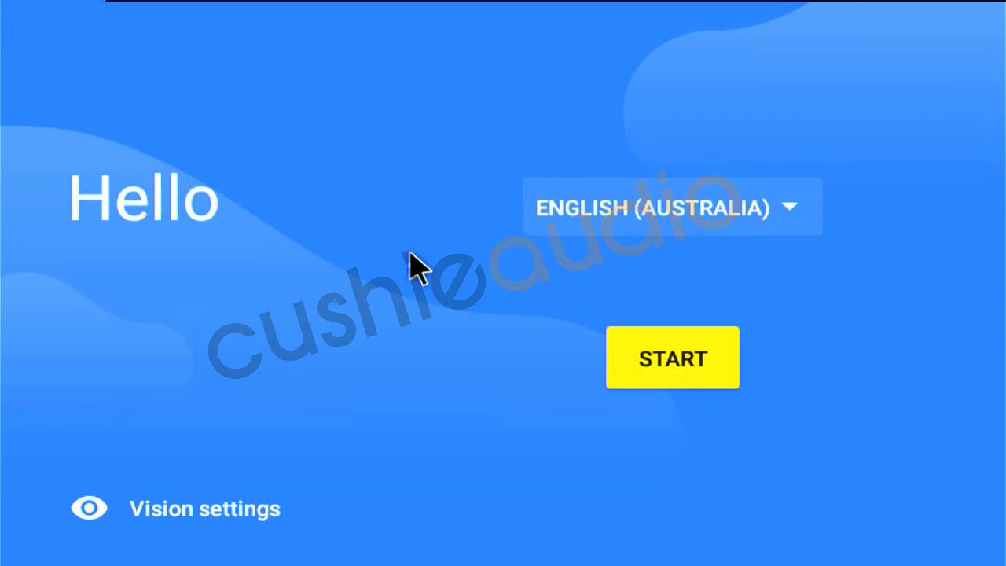
left_click(717, 376)
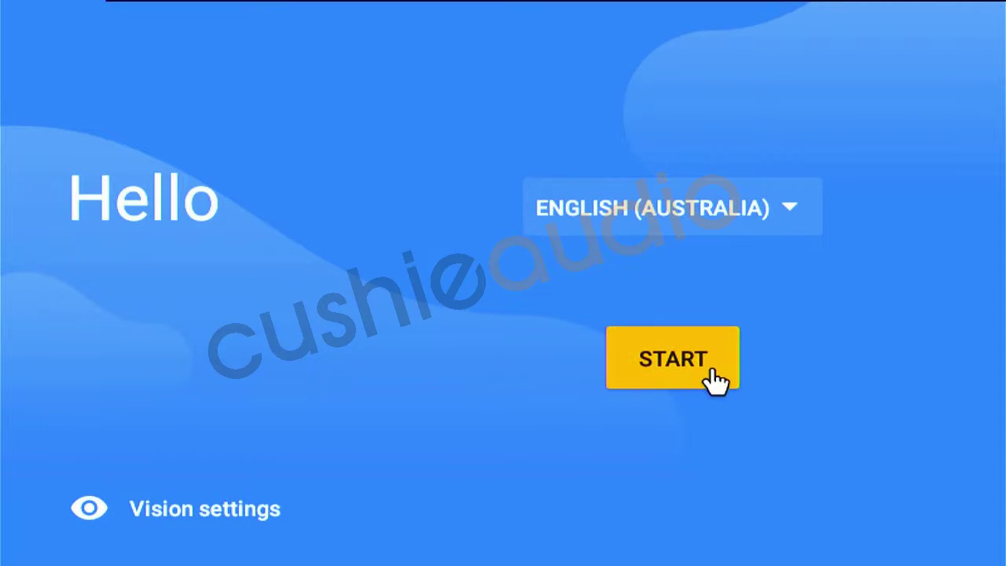
left_click(646, 365)
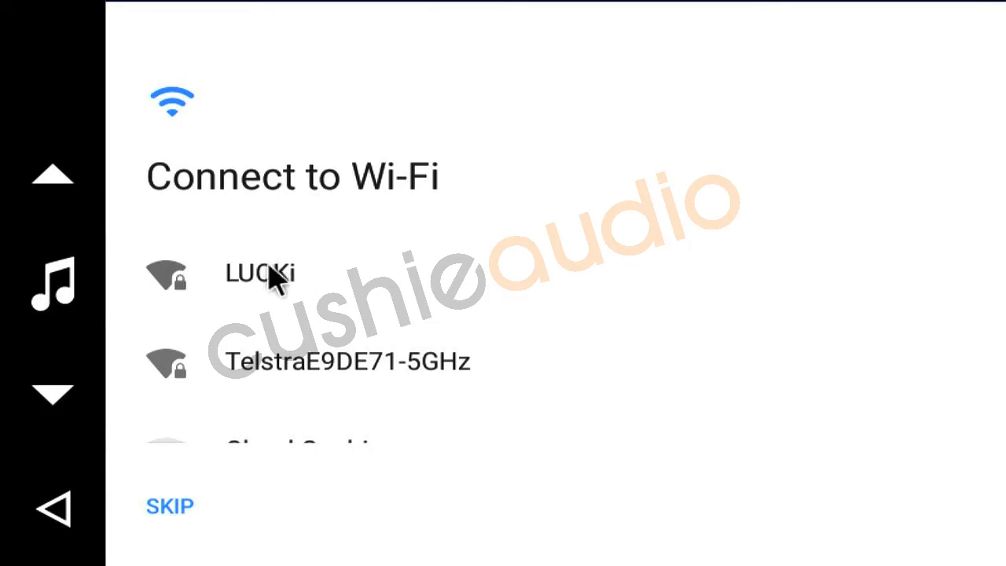
Connect to the LUCKi Wi-Fi network with its password.
left_click(272, 279)
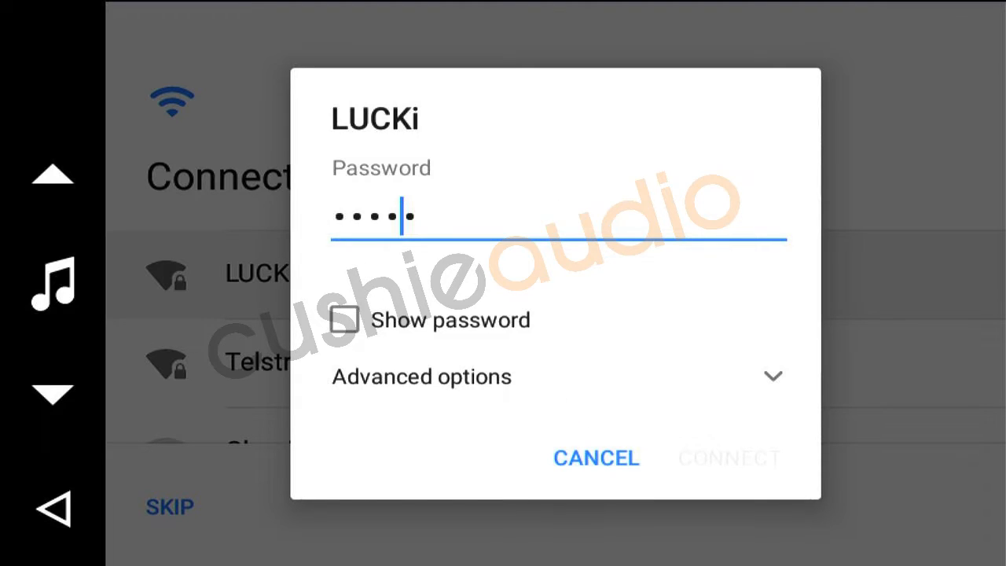
left_click(729, 457)
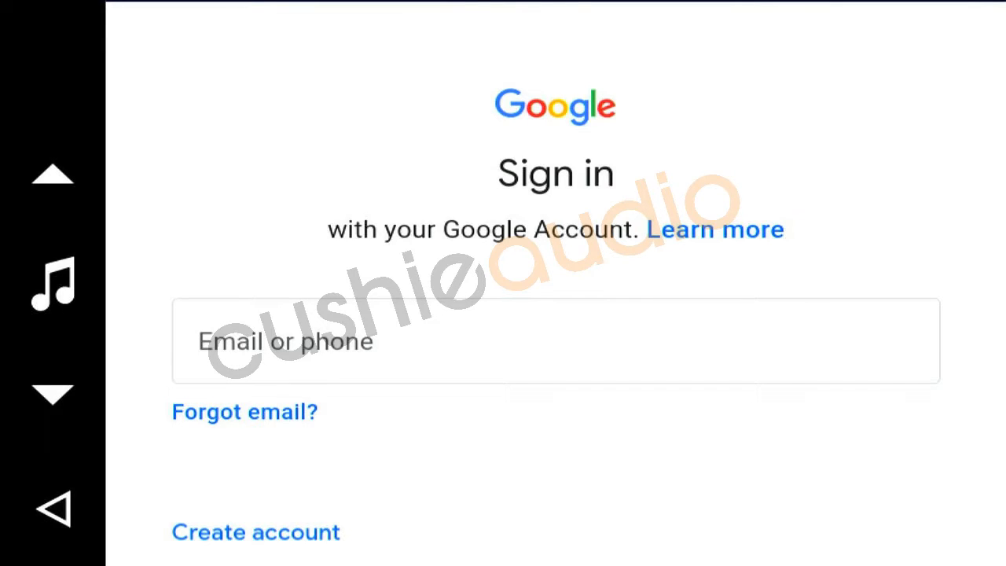
Sign in to the Google account with its email and password.
left_click(276, 346)
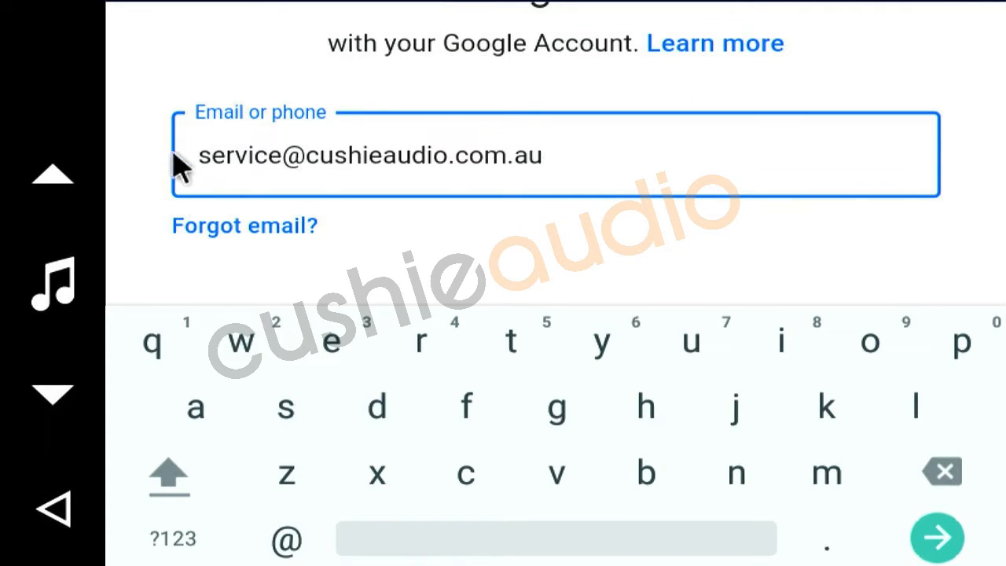
left_click(936, 539)
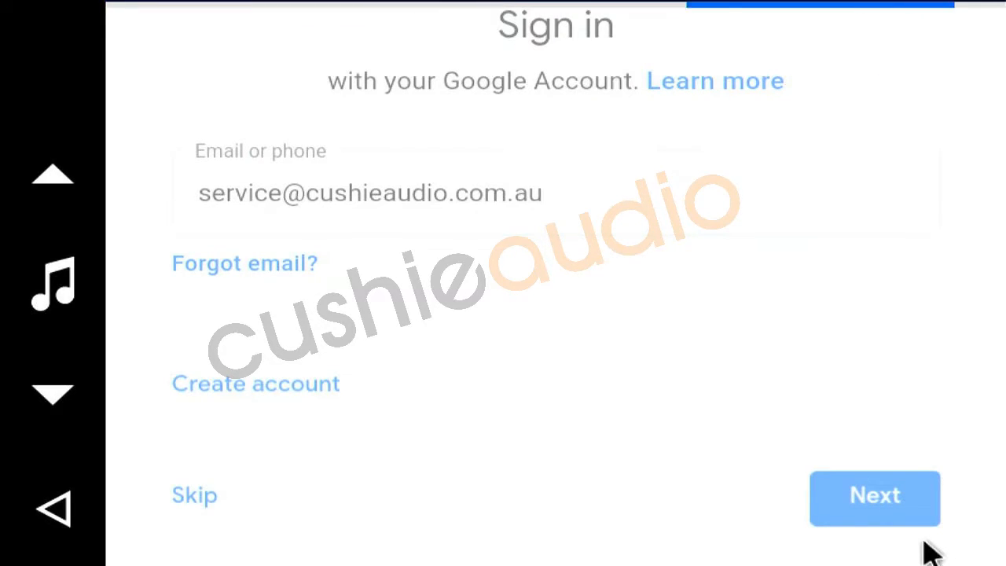
left_click(279, 390)
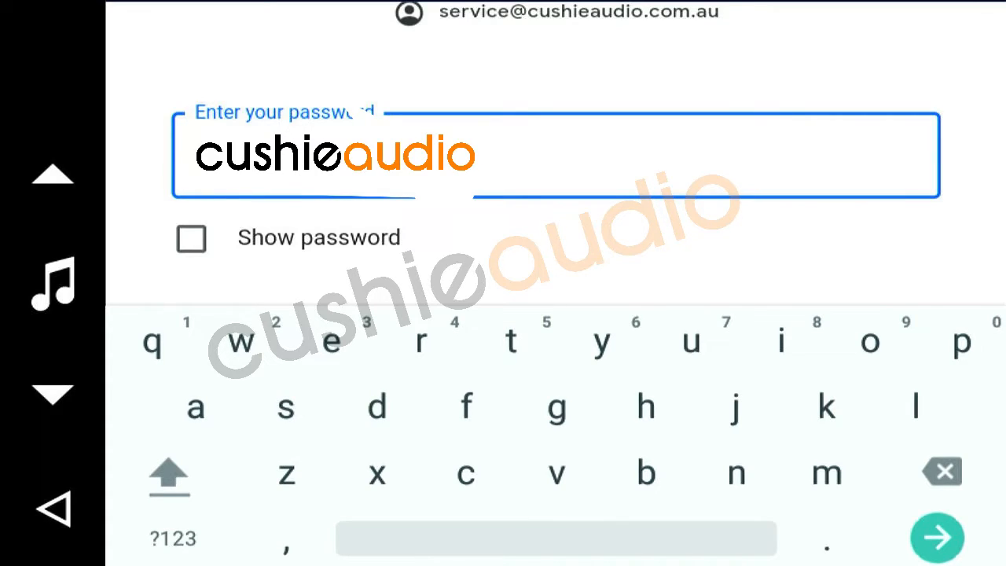
left_click(937, 538)
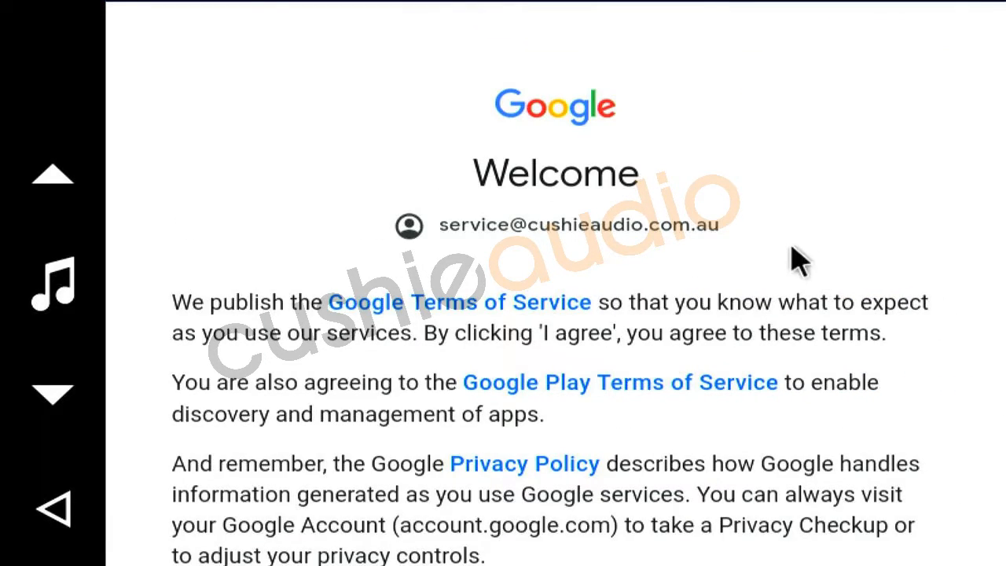
scroll(810, 189, "down", 3)
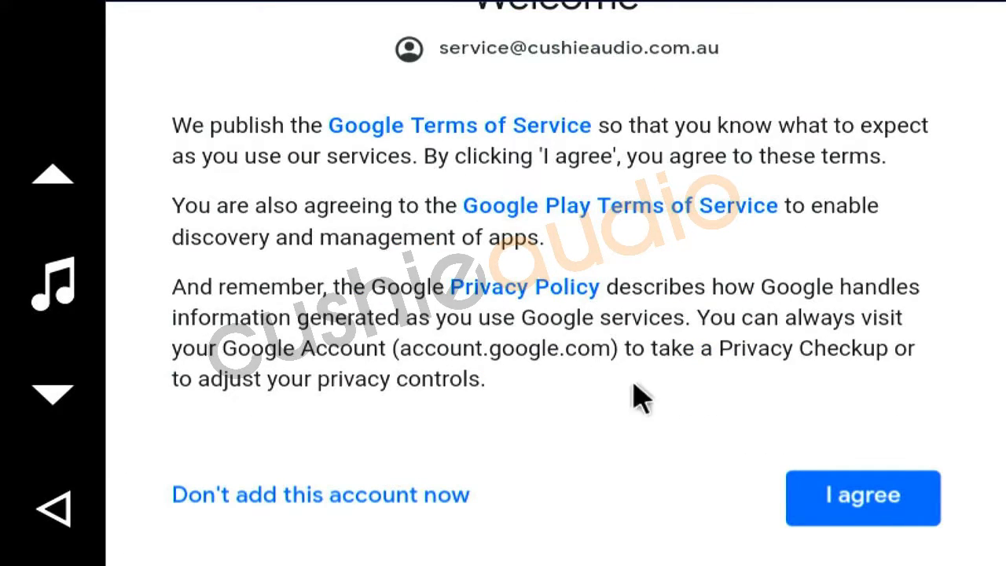
Agree to Google's terms of service to add the account.
left_click(849, 503)
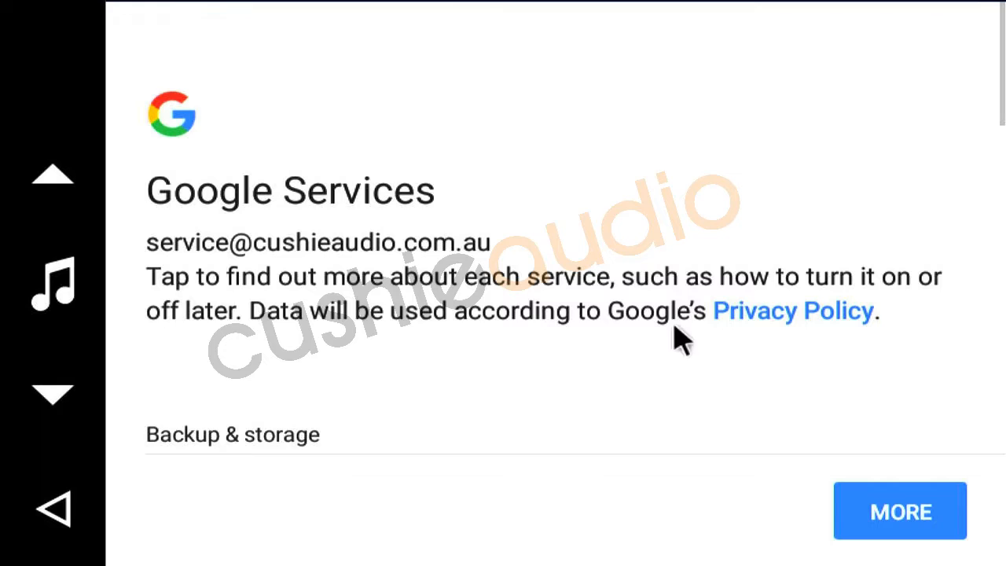
Review and accept the Google Services settings.
left_click(901, 511)
scroll(810, 236, "down", 5)
scroll(707, 283, "down", 3)
scroll(708, 283, "down", 3)
scroll(692, 283, "down", 3)
scroll(684, 287, "down", 3)
scroll(678, 289, "down", 1)
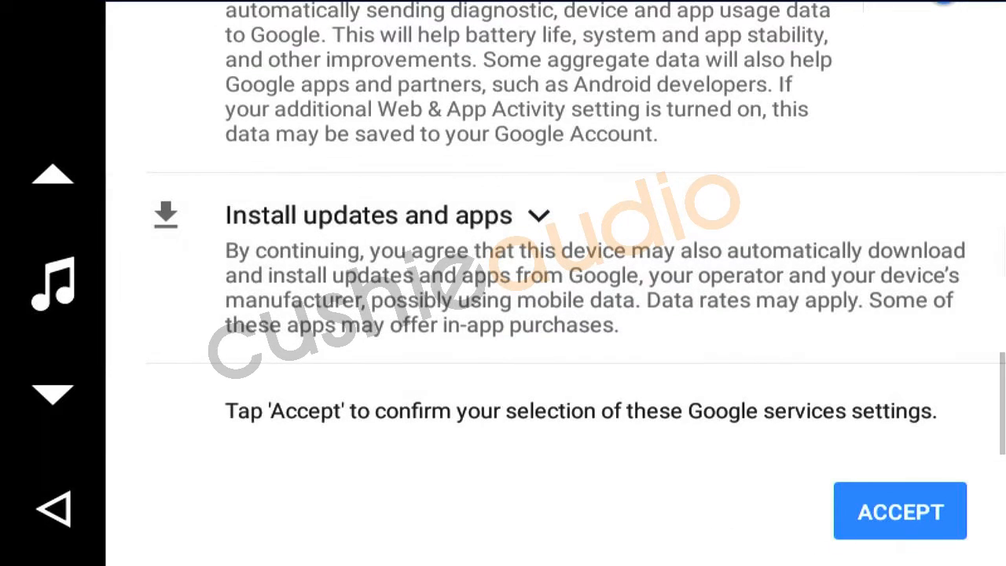
left_click(867, 497)
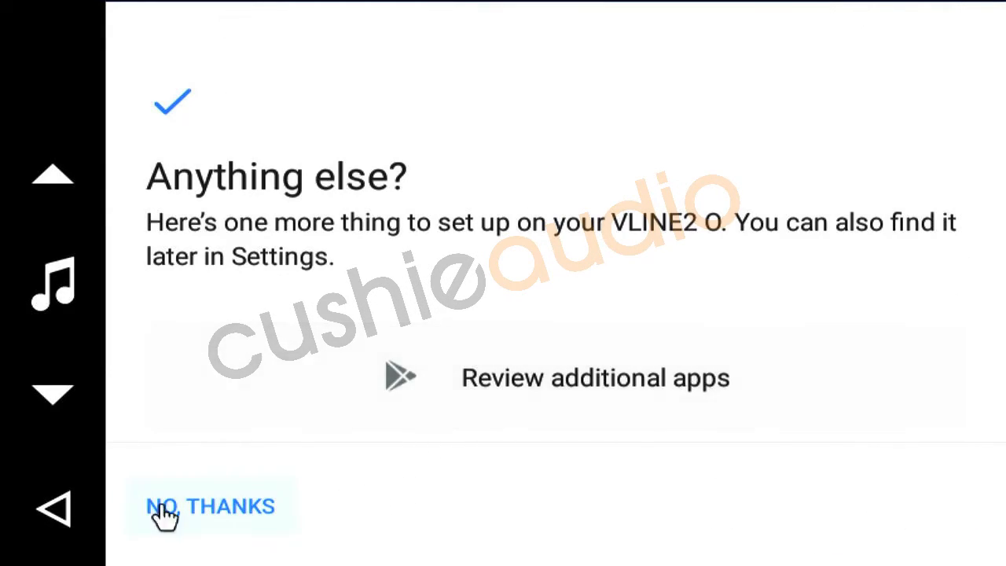
Decline additional apps with NO, THANKS to finish setup.
left_click(205, 506)
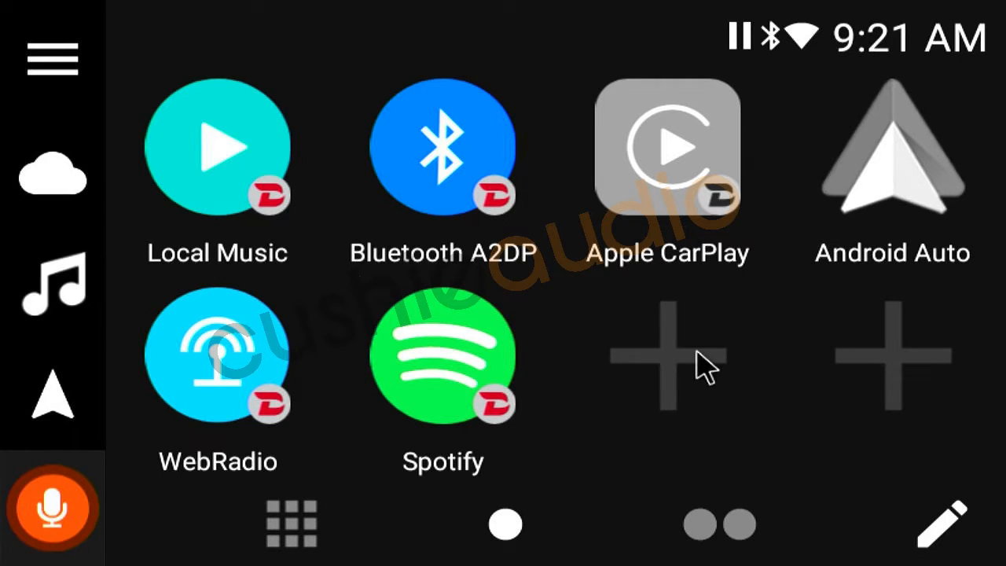
Add Play Store from the APPS list to the empty home slot and launch it.
left_click(672, 377)
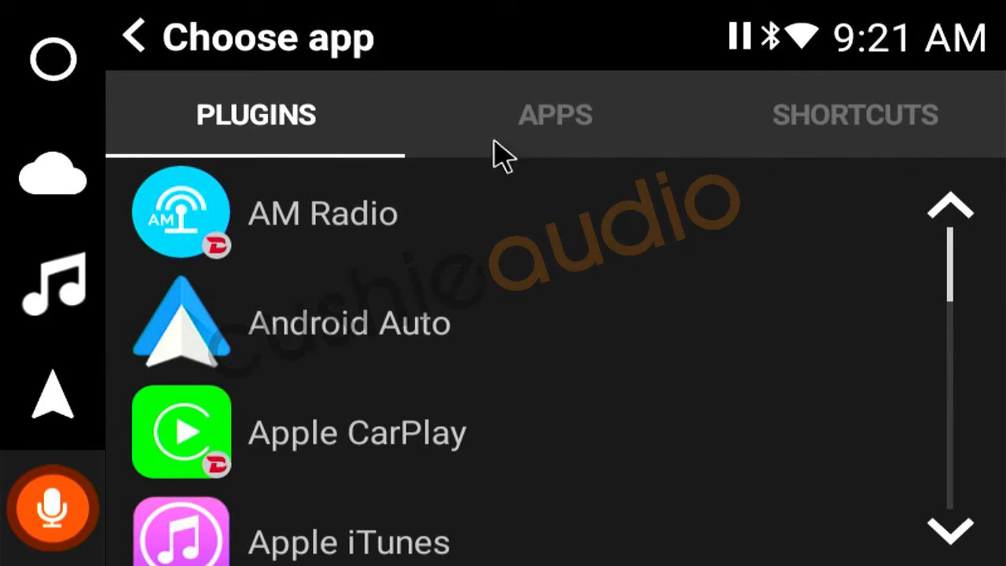
left_click(570, 118)
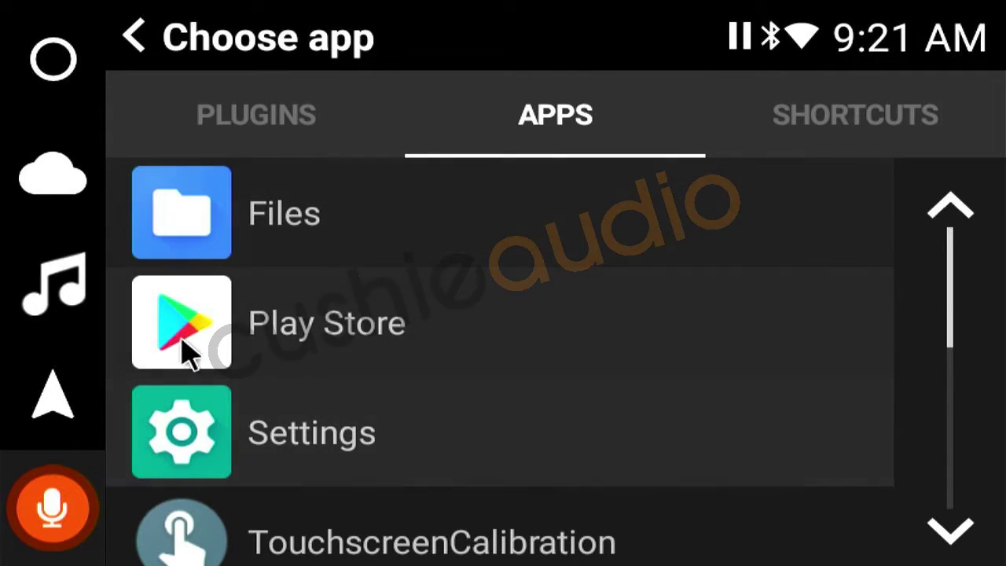
left_click(188, 346)
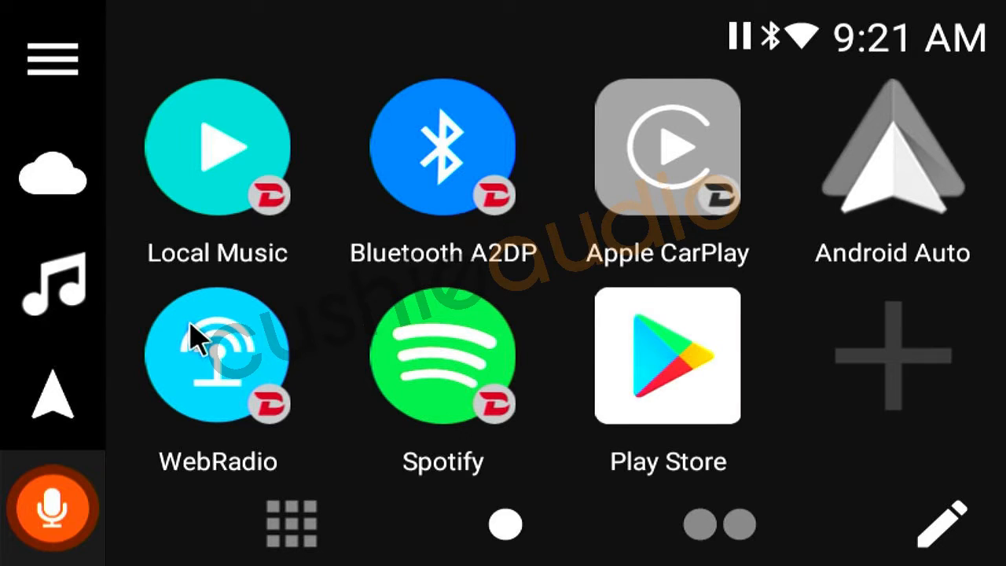
left_click(688, 358)
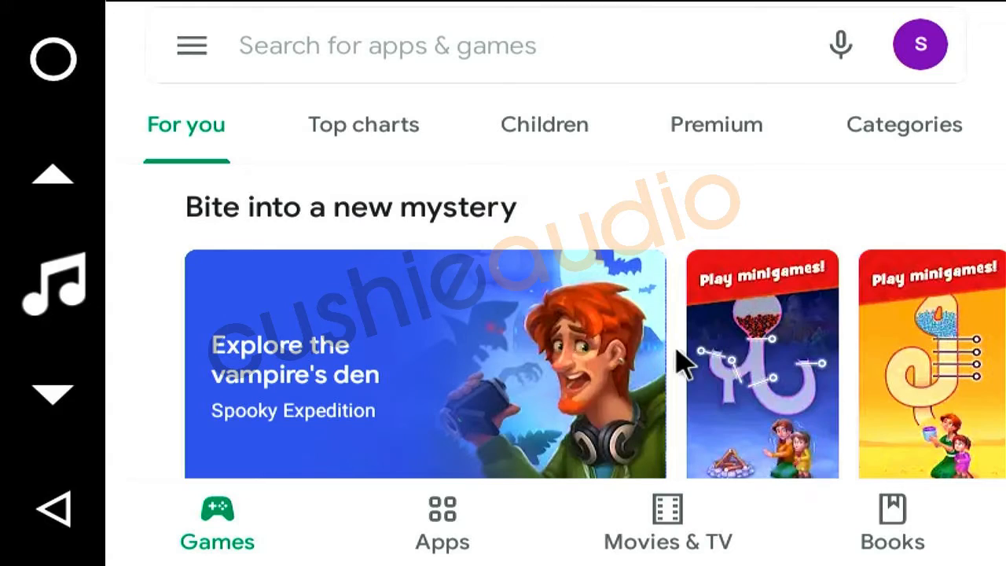
Search Play Store for 'vlc' and install VLC for Android.
left_click(313, 49)
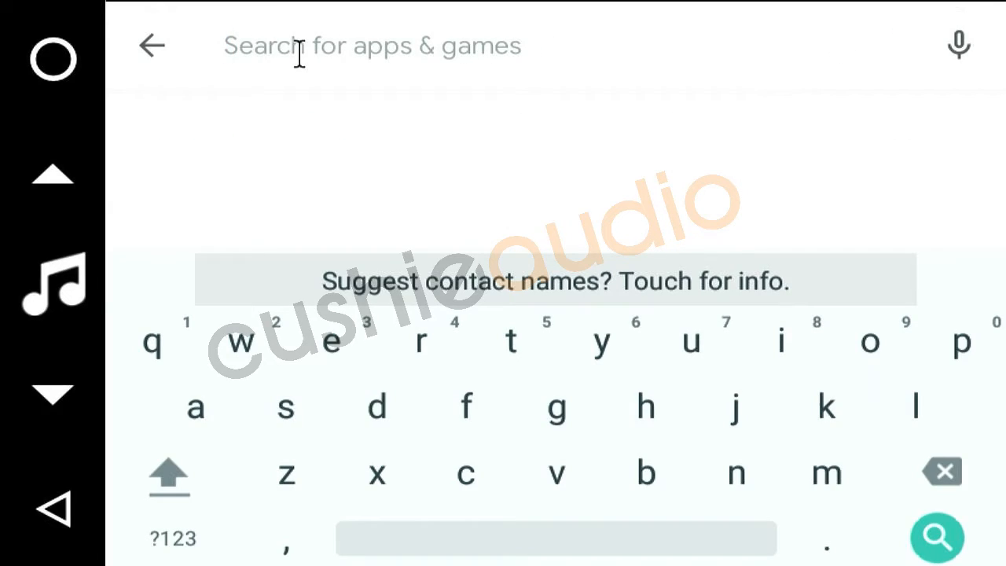
type("vl")
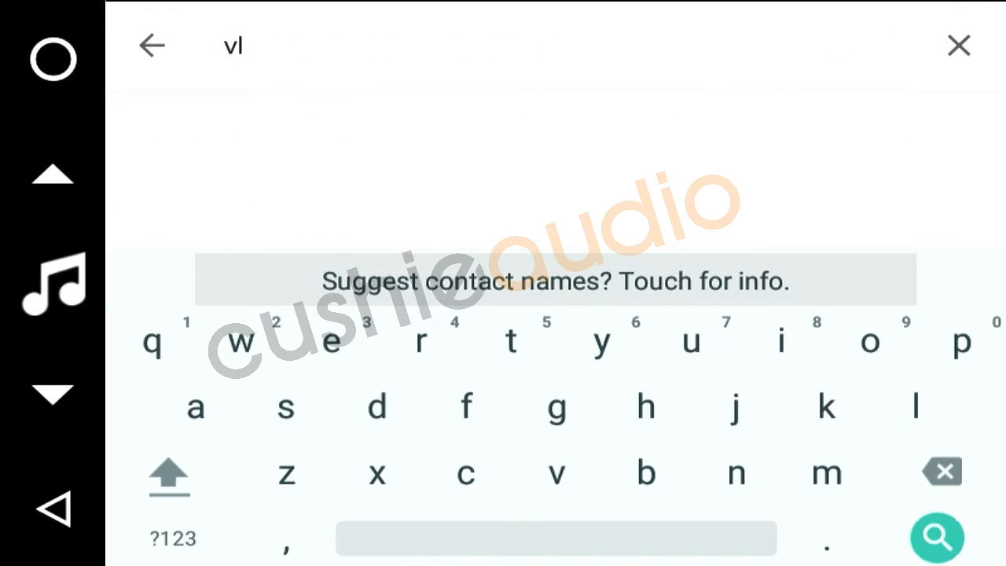
type("c")
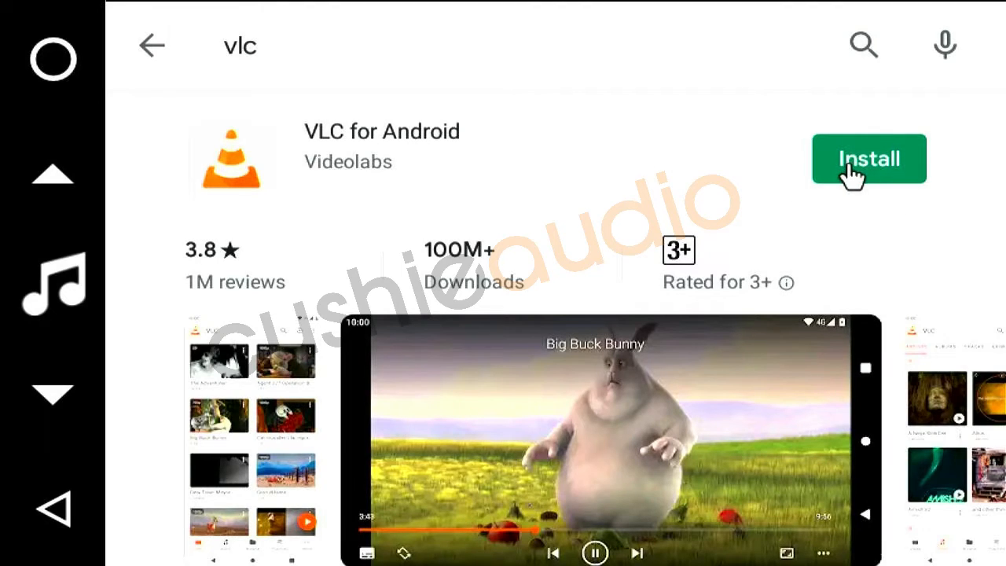
left_click(857, 161)
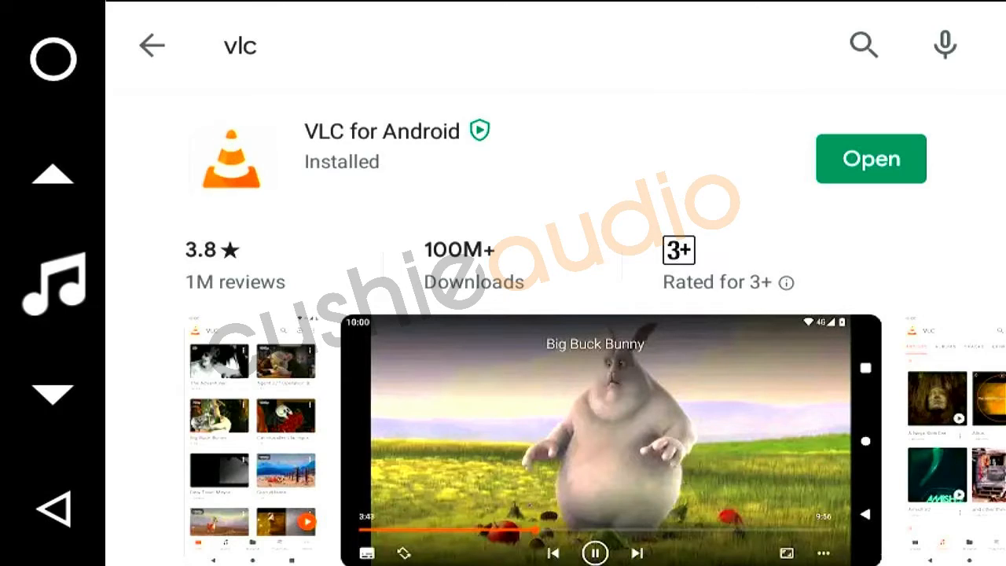
Leave the Play Store, return to the VLine home screen and start filling the last empty grid slot.
left_click(54, 507)
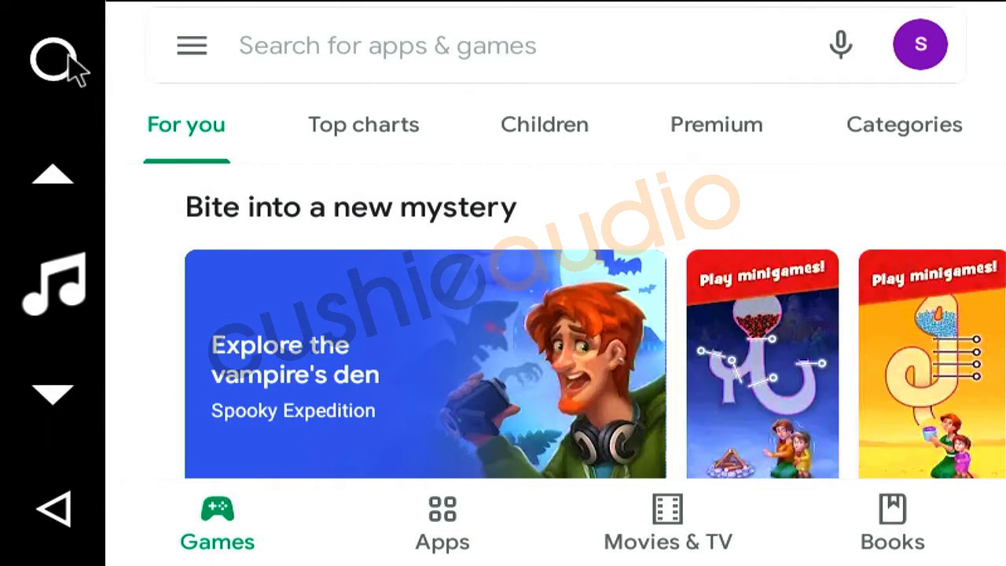
left_click(53, 61)
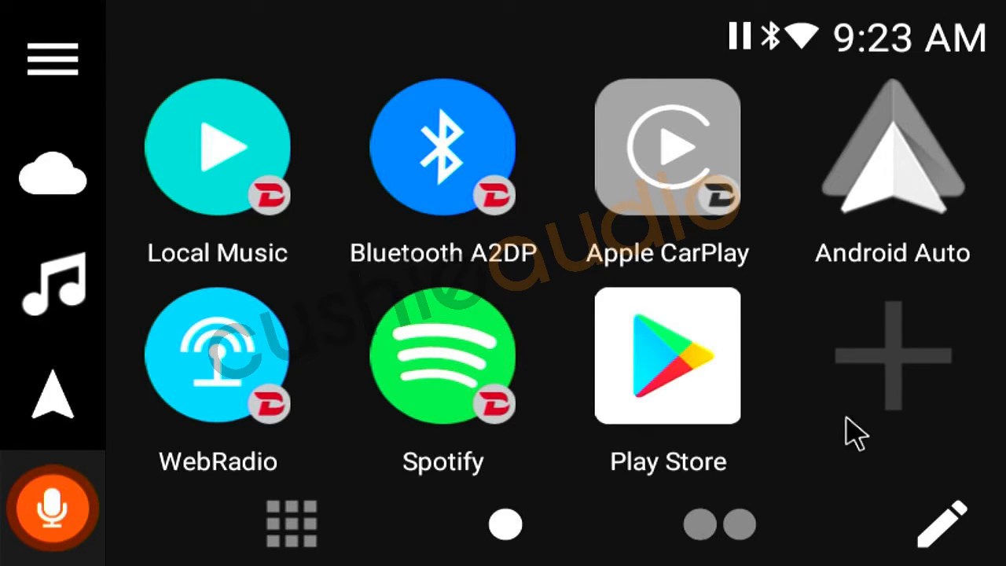
left_click(904, 373)
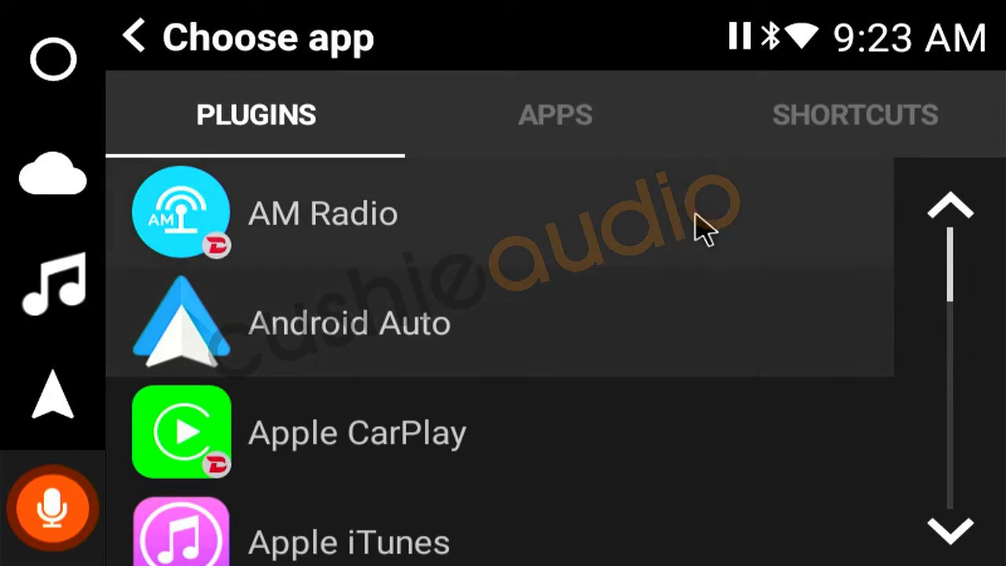
Choose VLC from the installed apps list so it lands on the home grid.
left_click(858, 116)
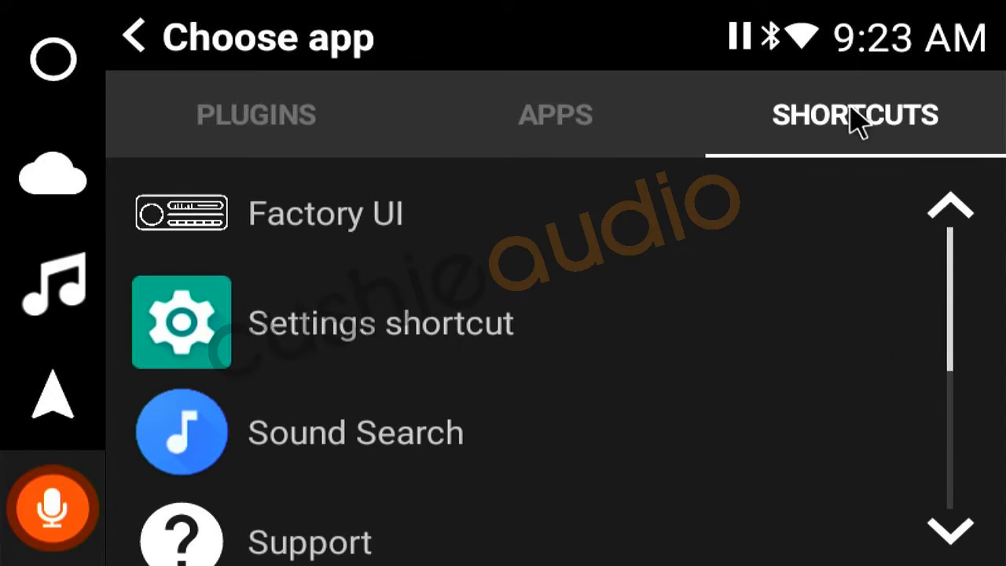
left_click(225, 130)
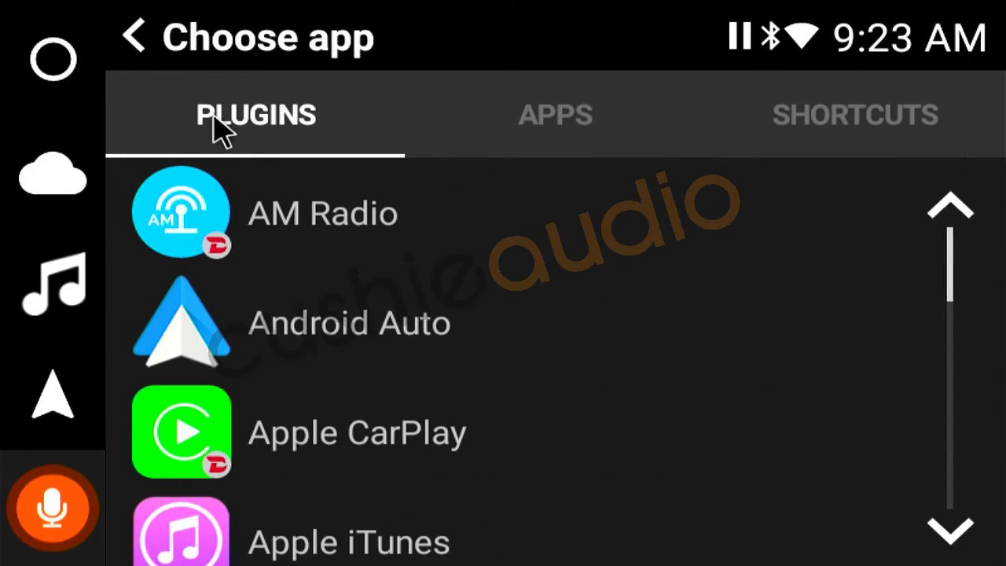
left_click(541, 128)
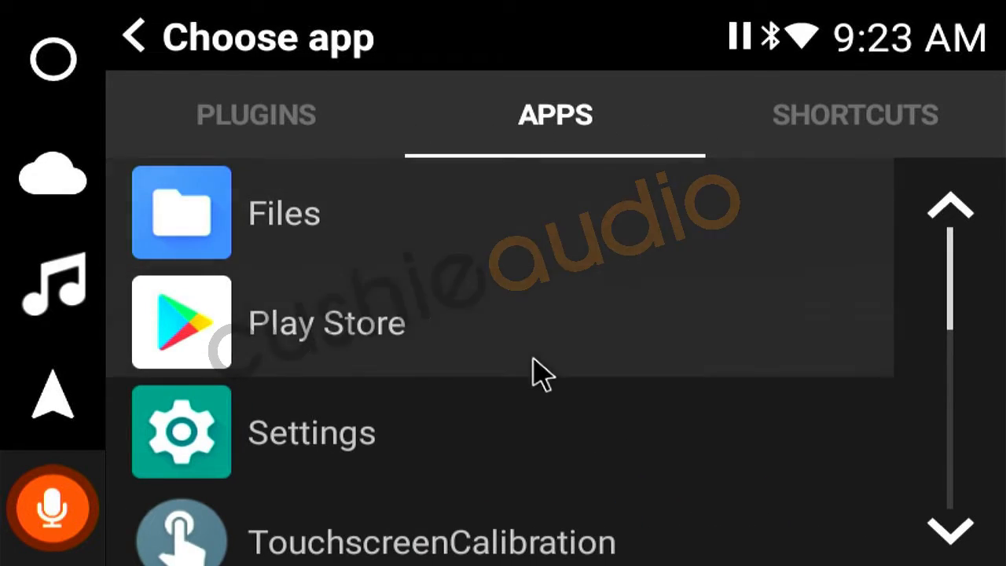
scroll(542, 377, "down", 3)
left_click(208, 400)
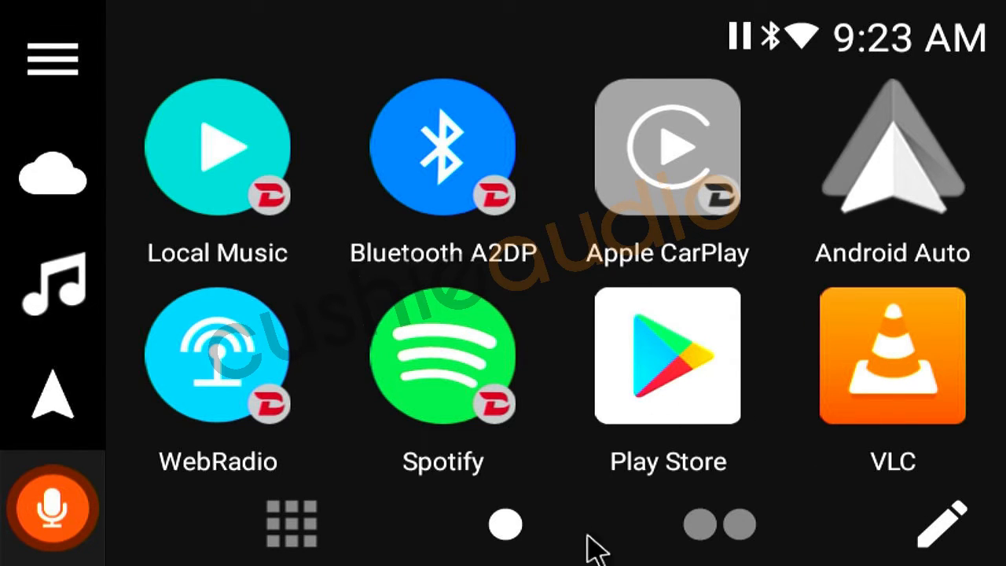
Reach Bluetooth settings from the Support page and pair the phone LUCKi, confirming the pairing code.
left_click(692, 524)
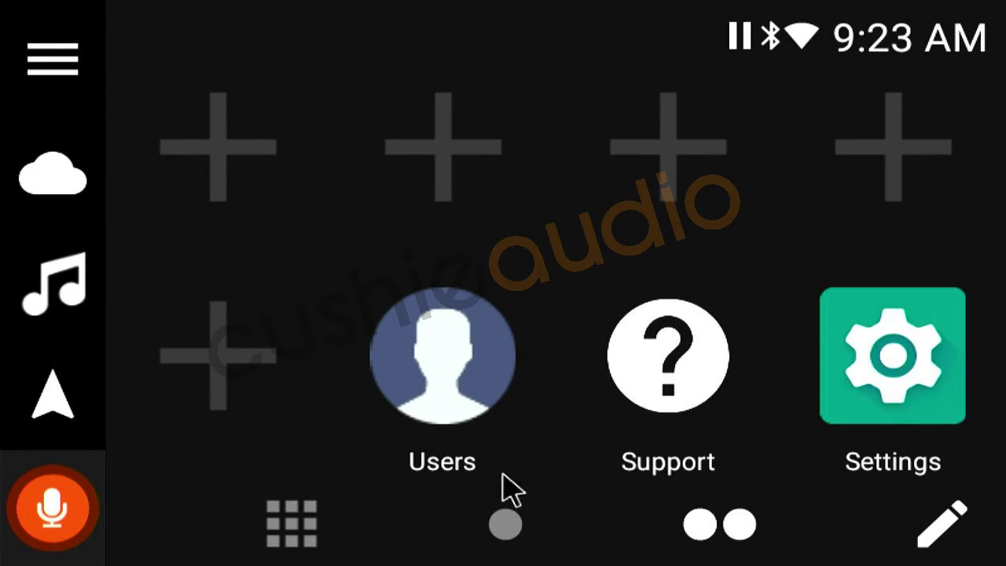
left_click(668, 358)
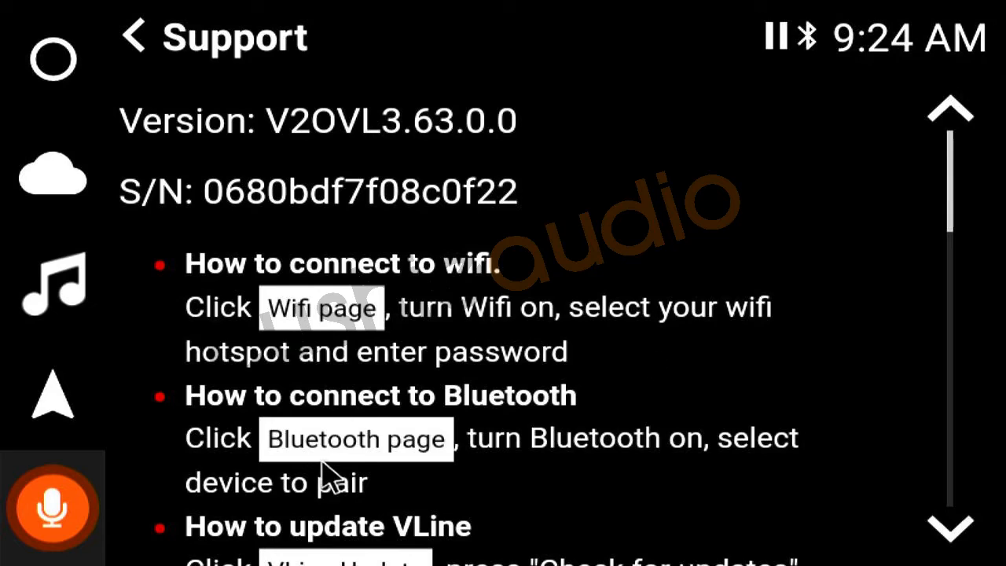
left_click(356, 438)
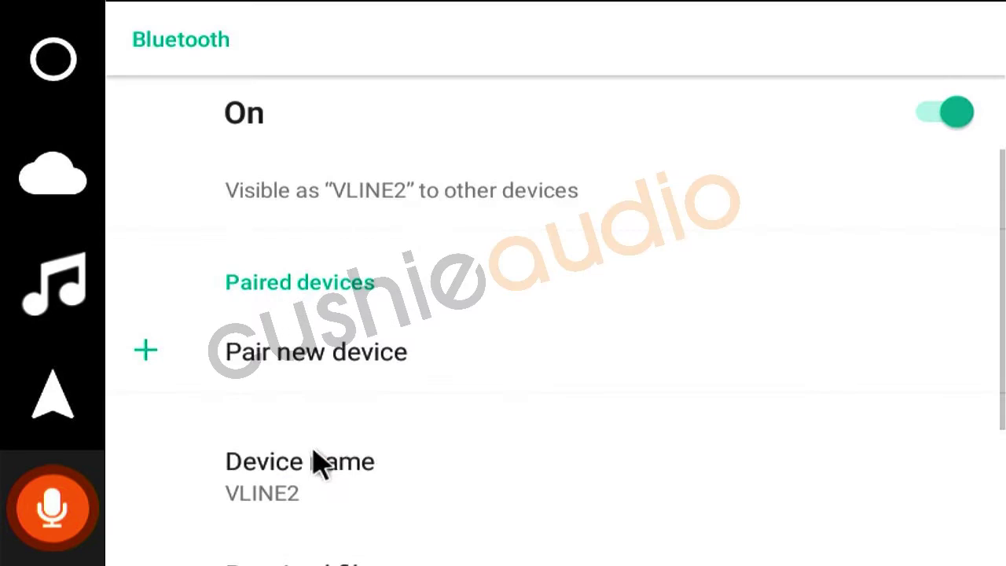
left_click(330, 360)
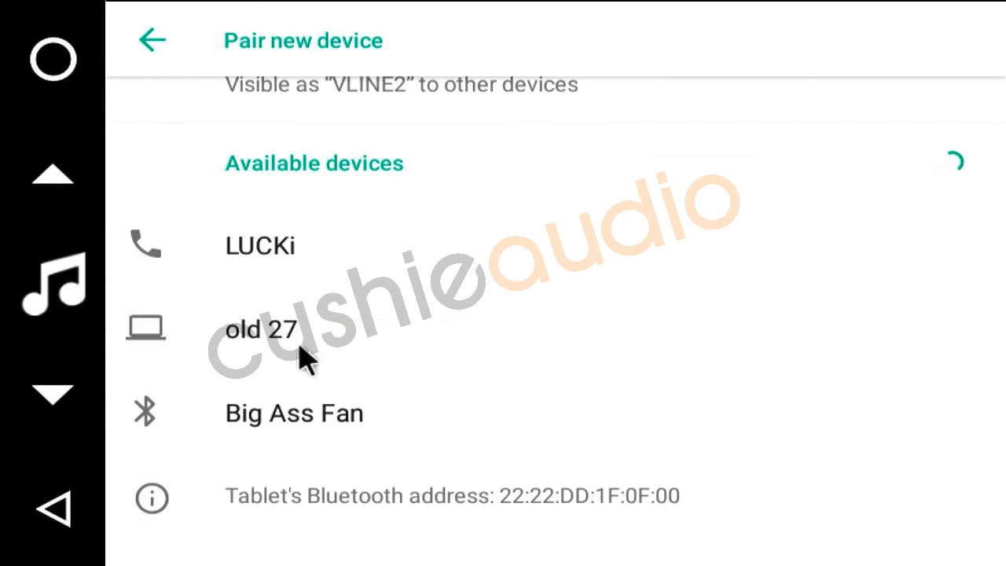
left_click(314, 245)
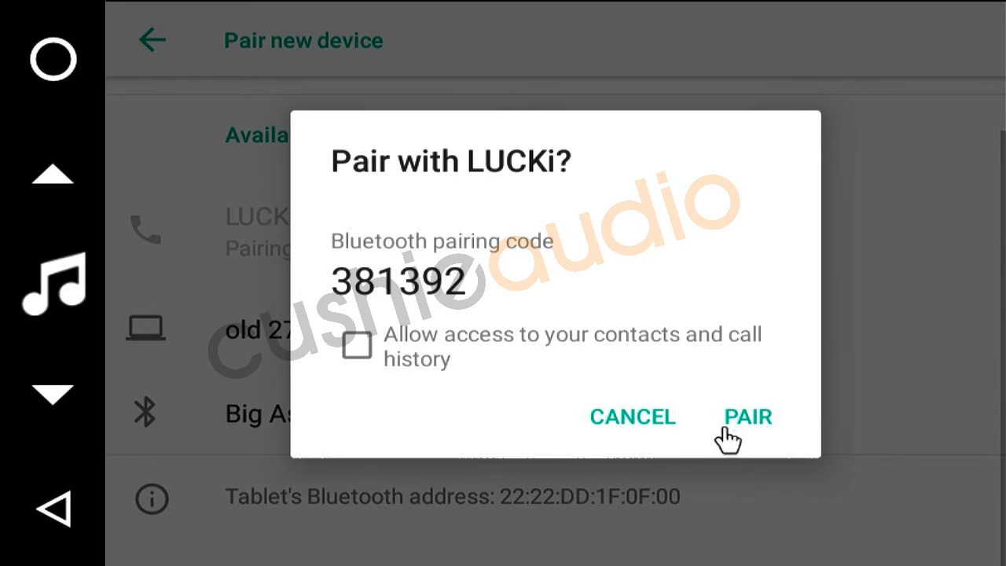
left_click(747, 416)
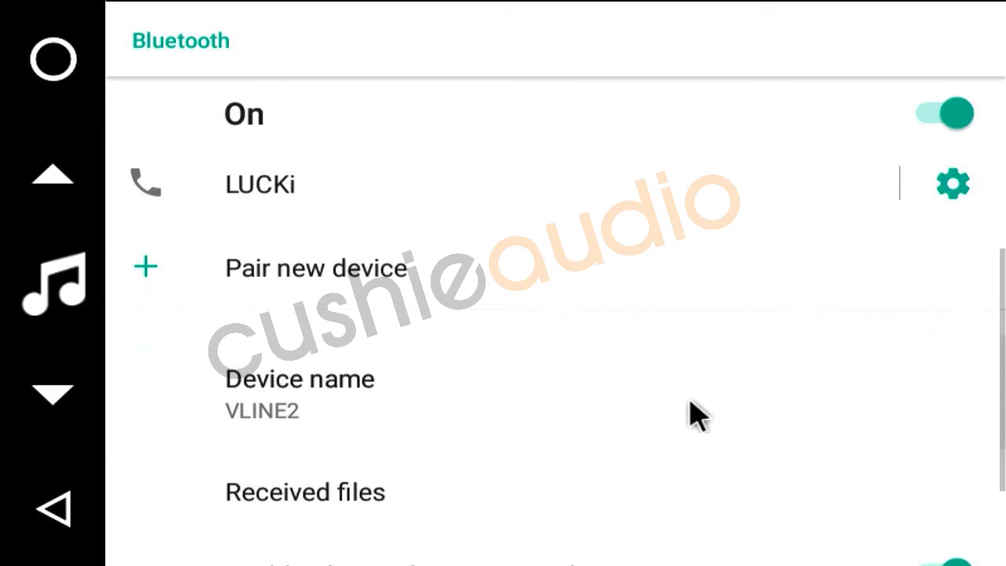
In LUCKi's device options, enable Internet access and save.
left_click(953, 184)
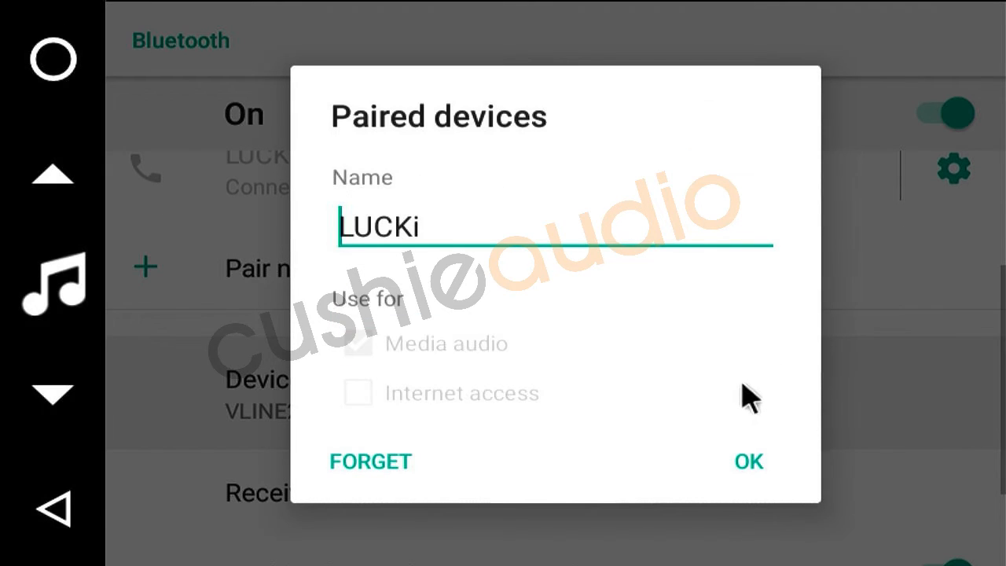
left_click(359, 394)
left_click(749, 461)
Go home to the CarPlay settings and enable Use Bluetooth tethering.
left_click(55, 510)
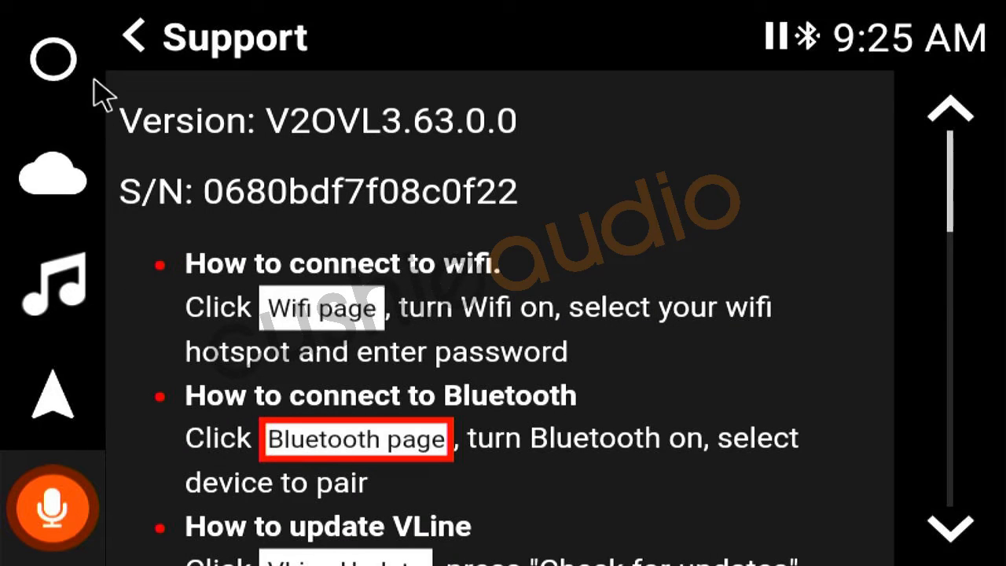
left_click(55, 59)
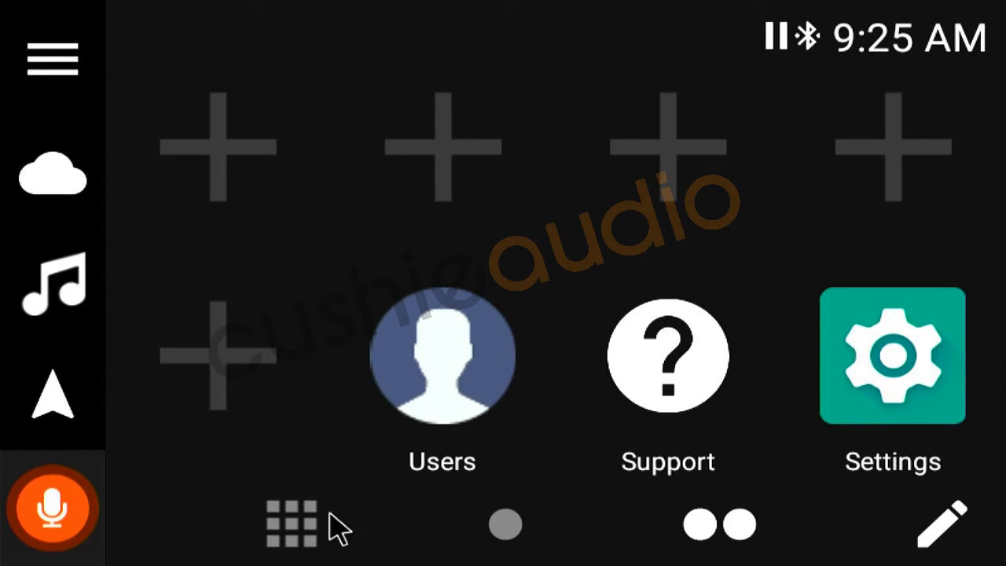
left_click(503, 525)
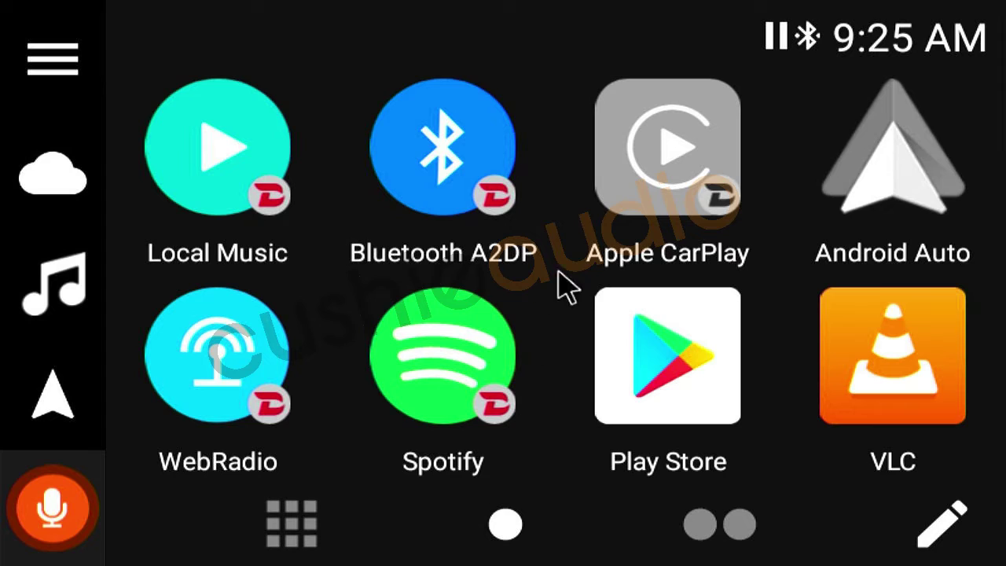
left_click(653, 169)
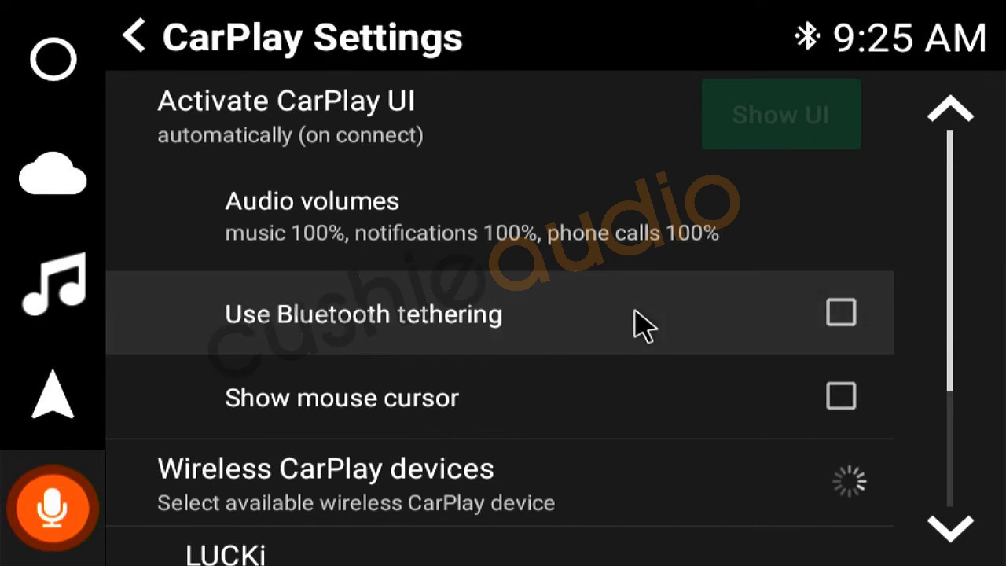
left_click(643, 324)
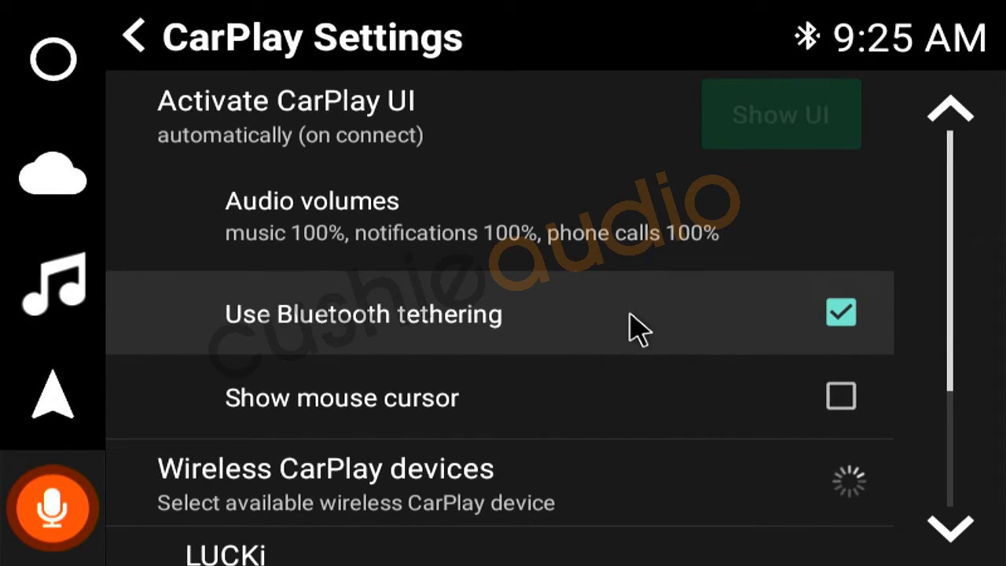
scroll(582, 260, "down", 1)
Connect LUCKi for wireless CarPlay, view its app pages, then return to CarPlay settings.
left_click(271, 550)
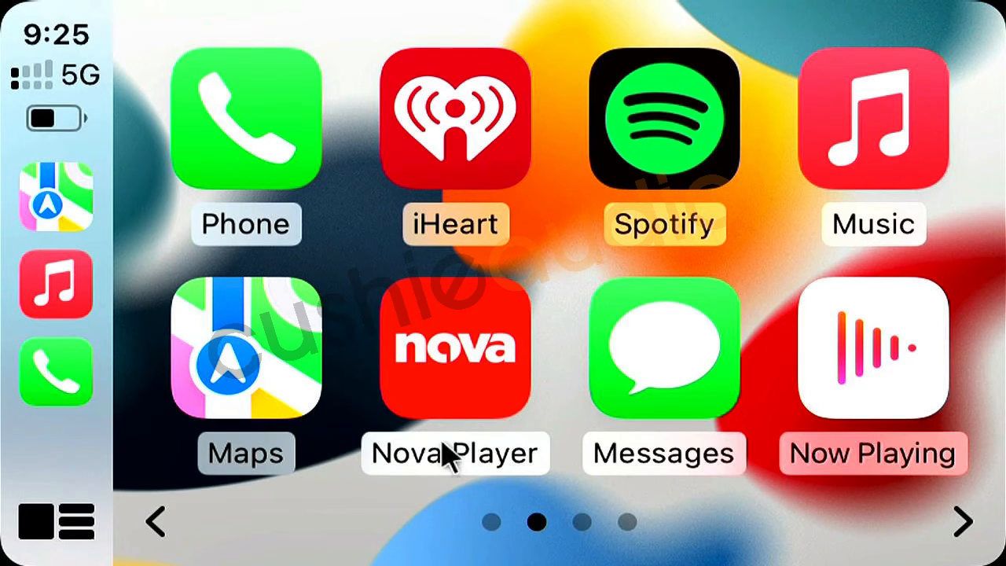
left_click(581, 523)
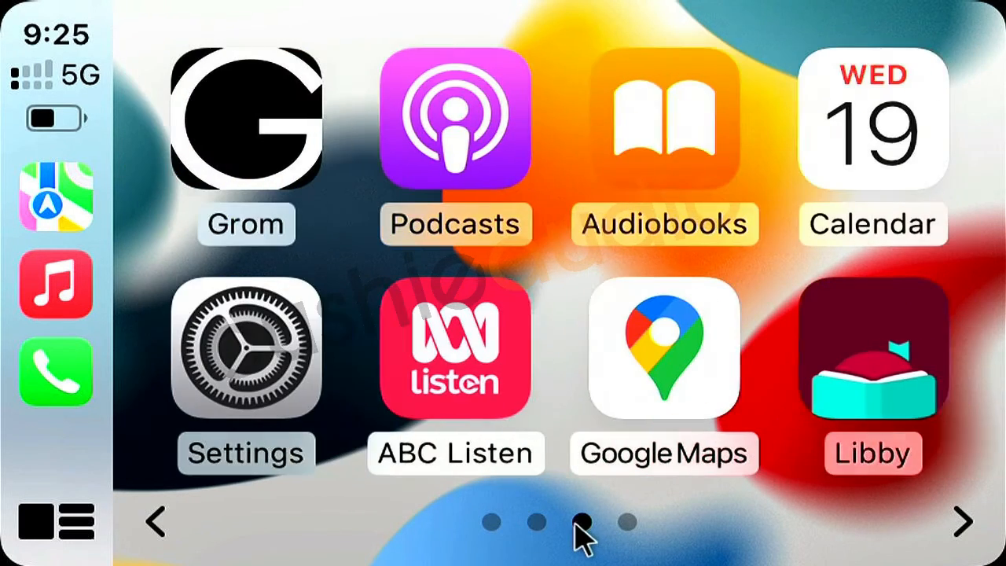
left_click(246, 118)
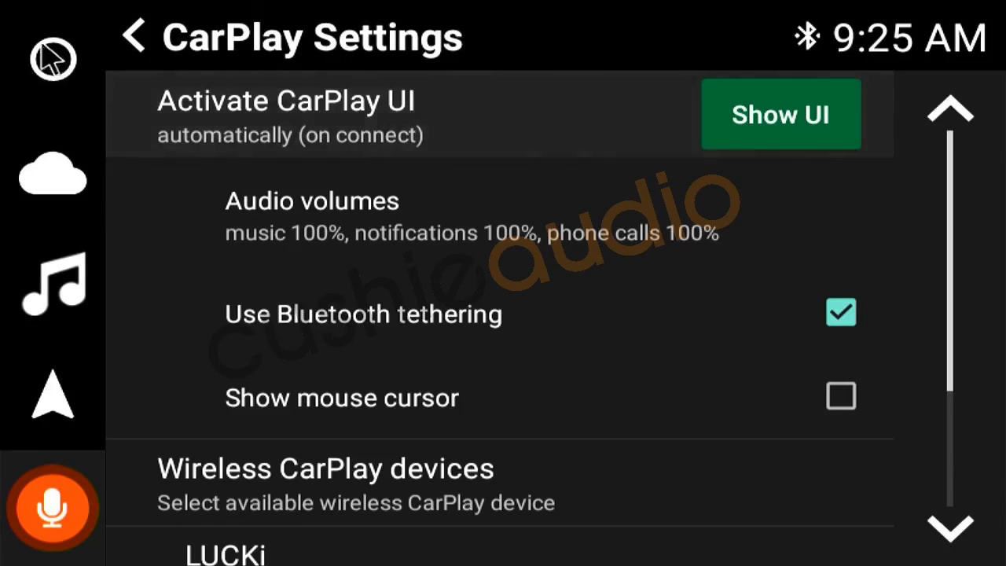
In VLine settings, set speed to km/h and temperature to °C.
left_click(51, 59)
left_click(51, 59)
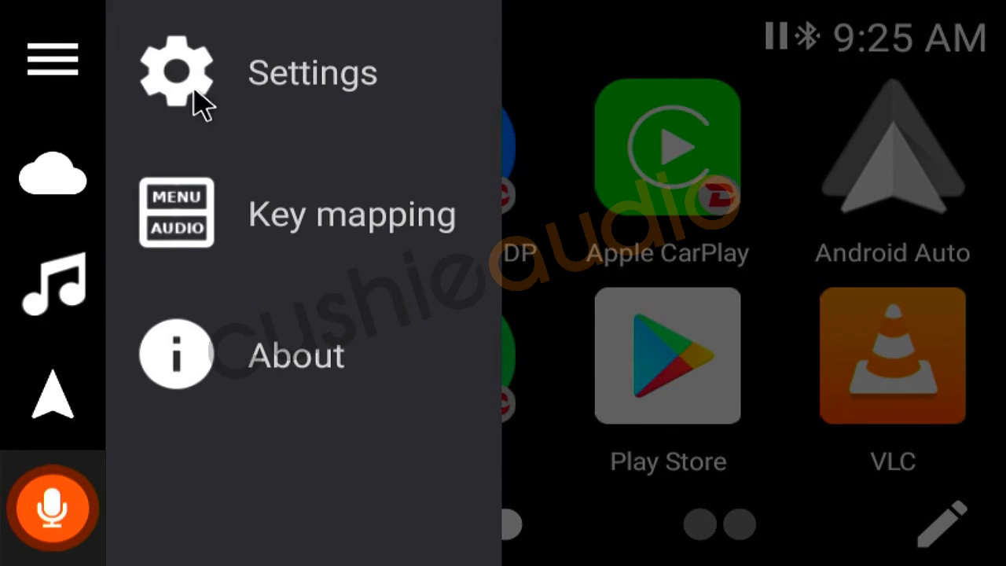
left_click(242, 109)
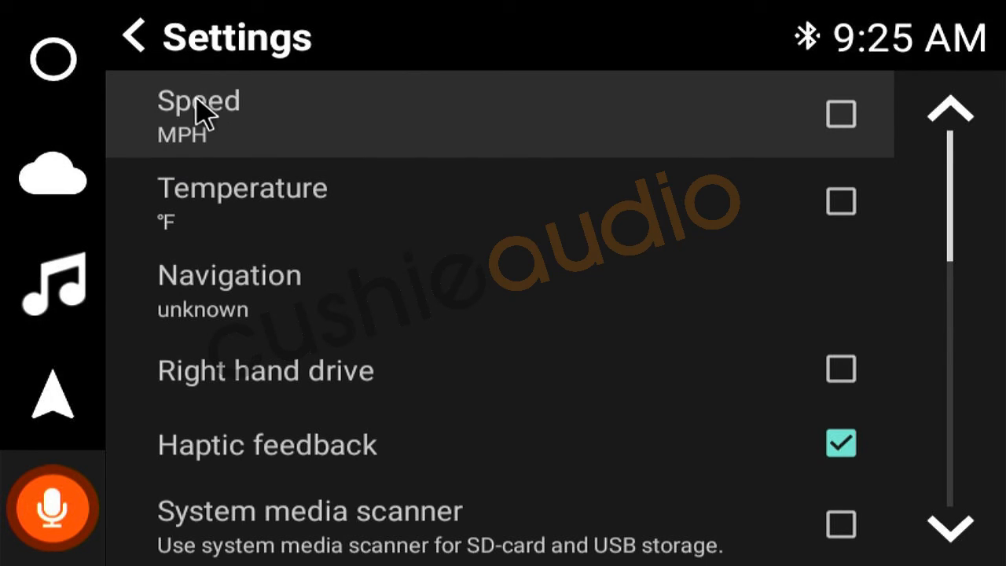
left_click(141, 153)
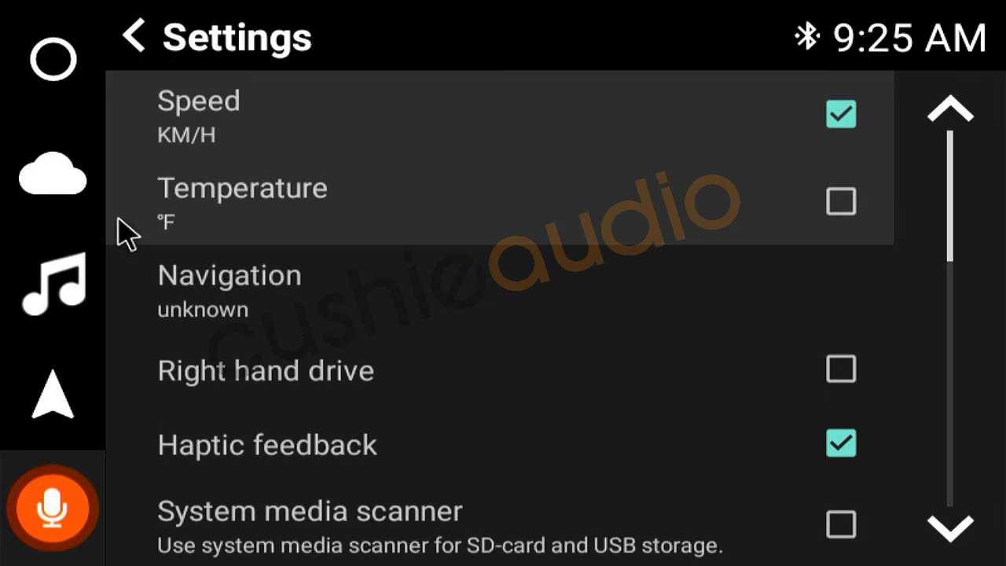
left_click(128, 228)
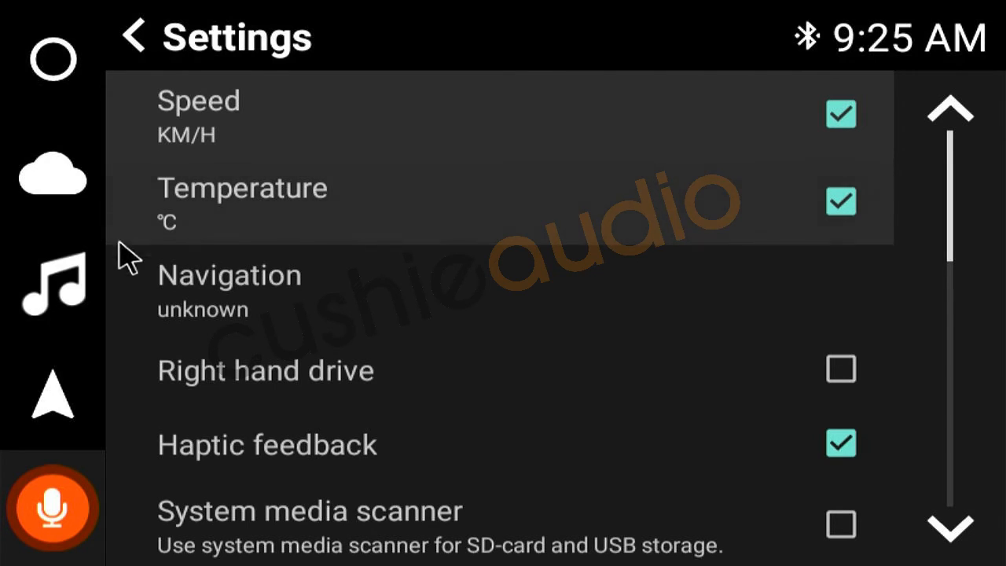
Enable right hand drive and the system media scanner, then return home.
left_click(153, 371)
scroll(154, 371, "down", 1)
scroll(153, 371, "down", 1)
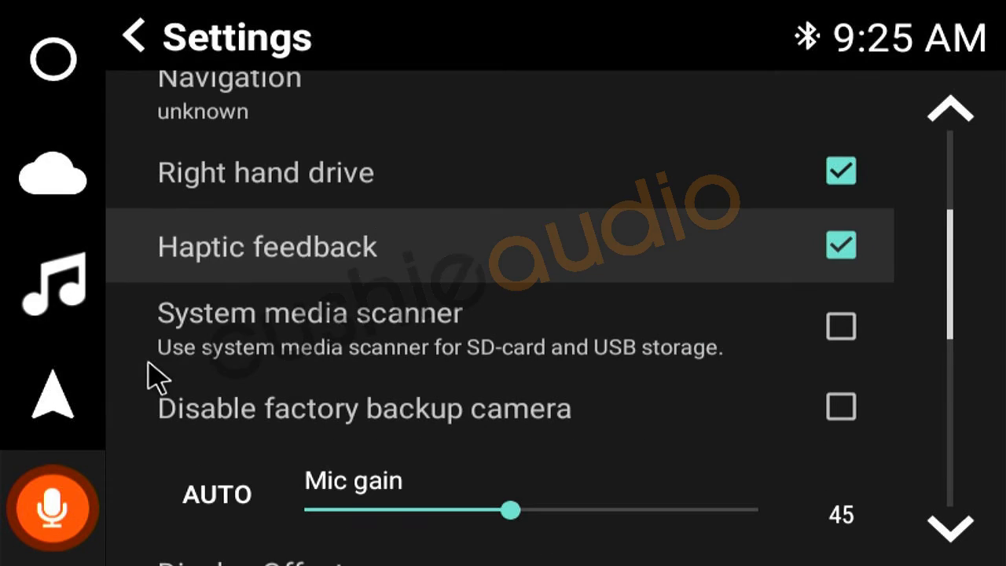
left_click(140, 346)
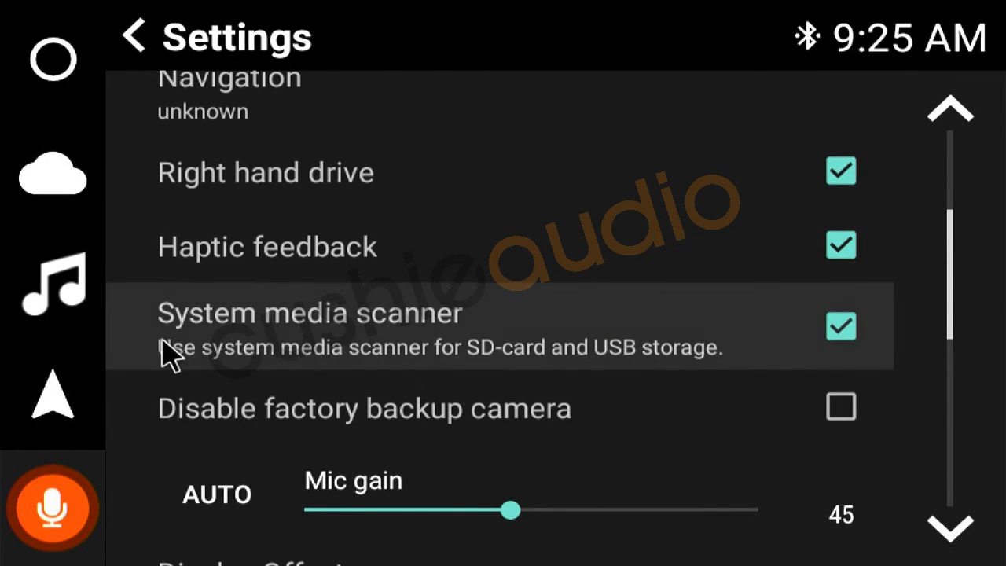
scroll(260, 322, "down", 1)
scroll(260, 322, "down", 1)
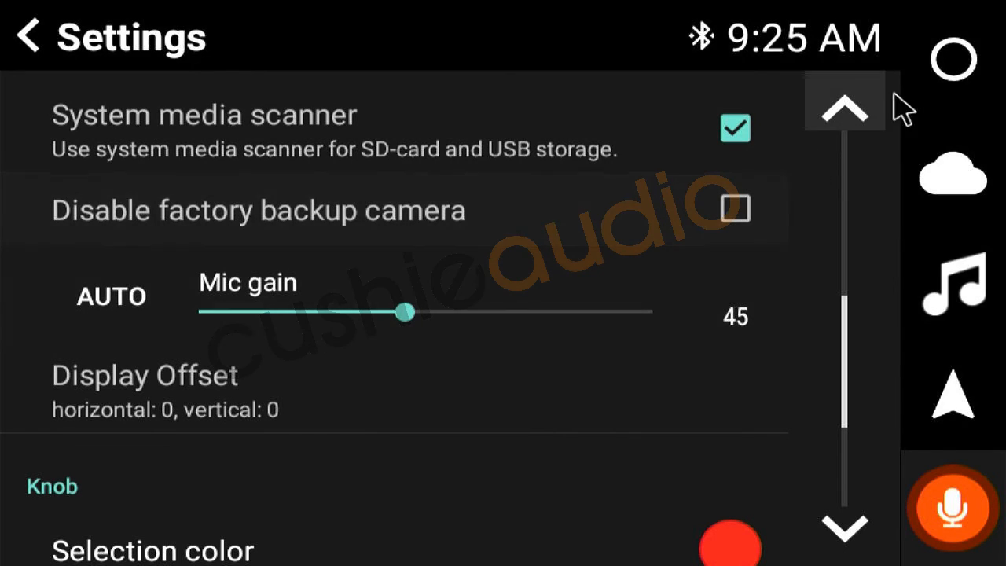
left_click(954, 59)
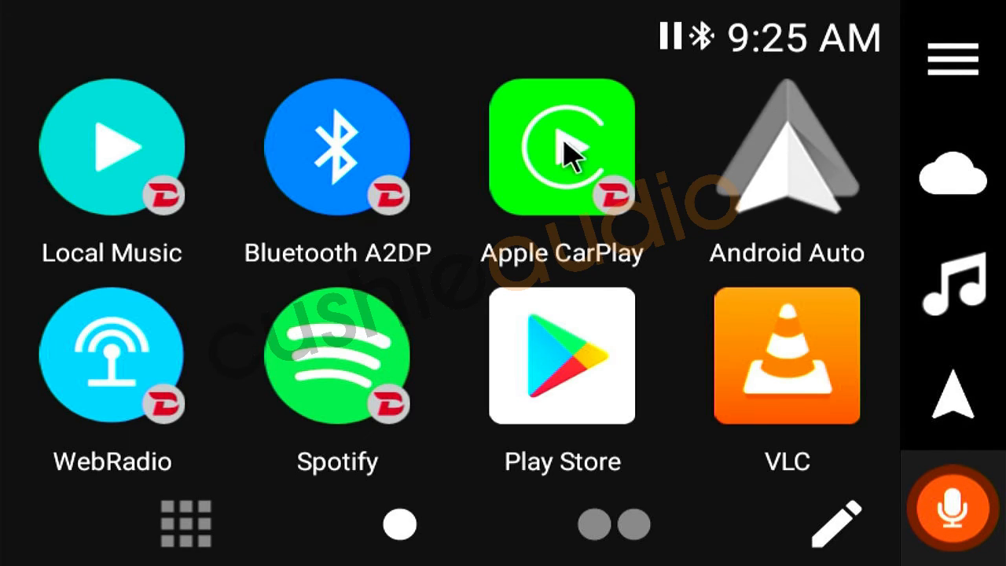
Launch Apple CarPlay so LUCKi's CarPlay app grid appears on the head unit.
left_click(568, 153)
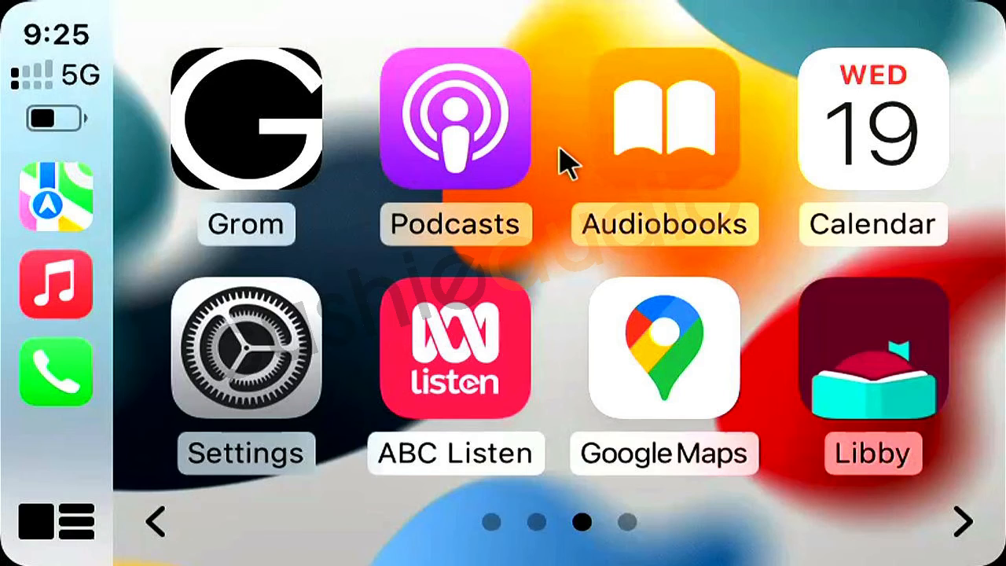